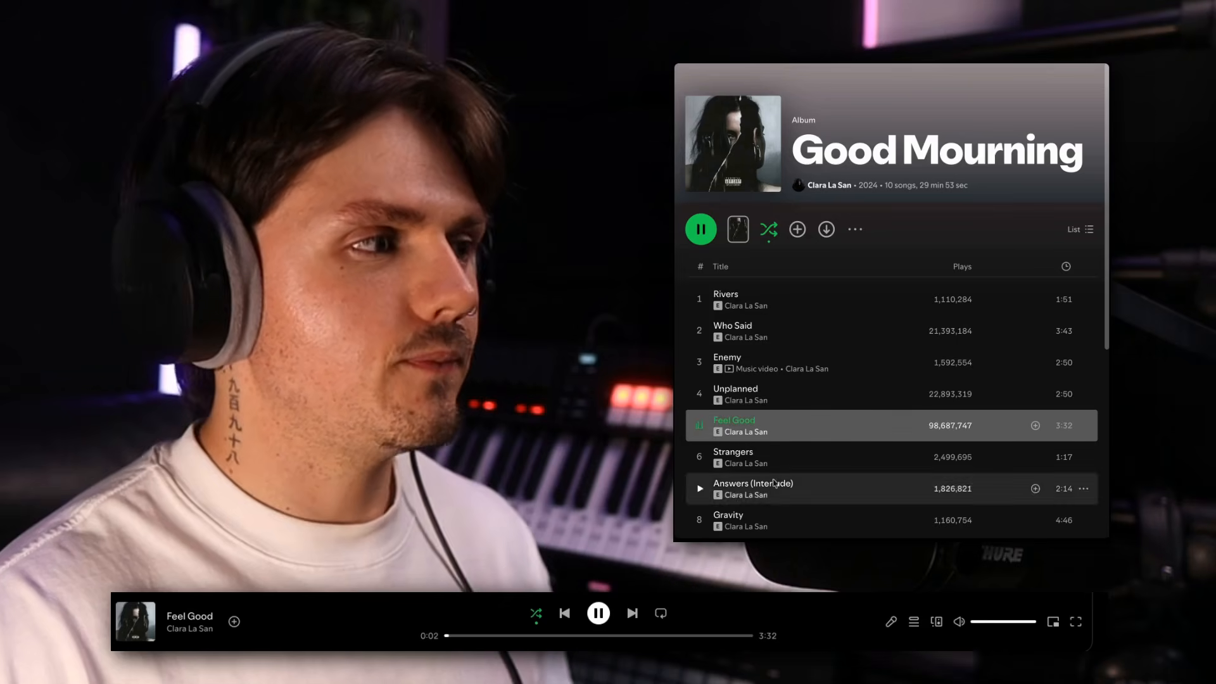
Step: Preview Feel Good, open its song radio, and play Rock Your Body from a little way into the song
left_click(468, 635)
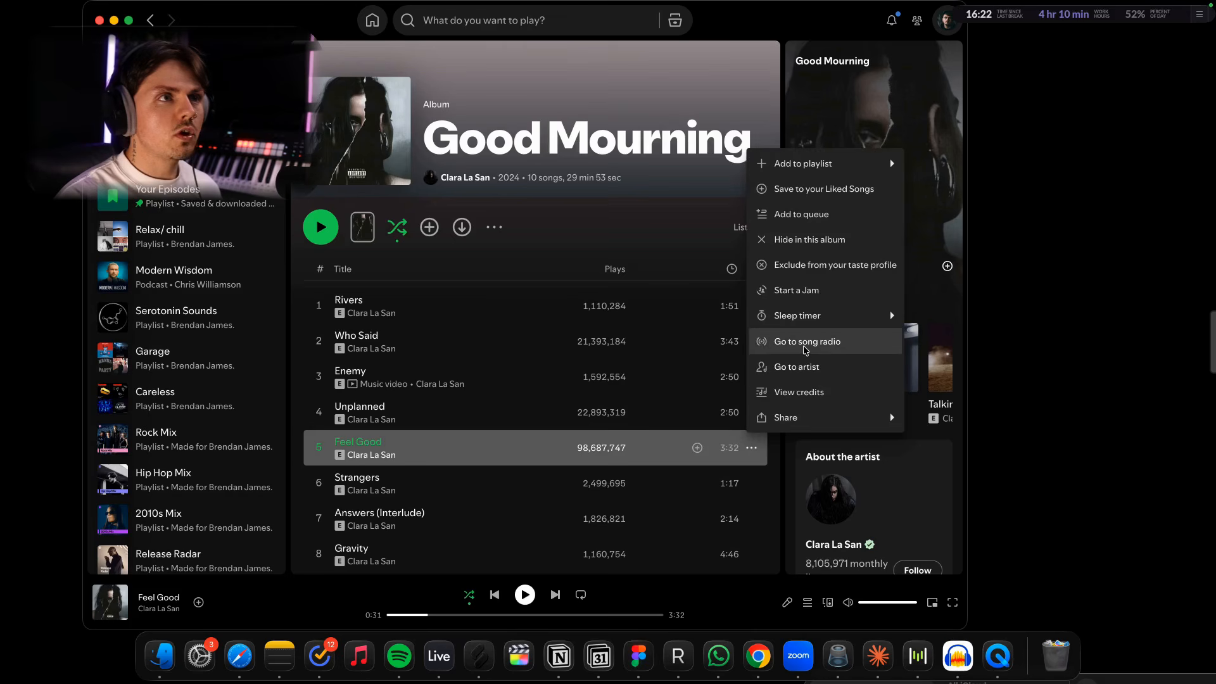
left_click(805, 342)
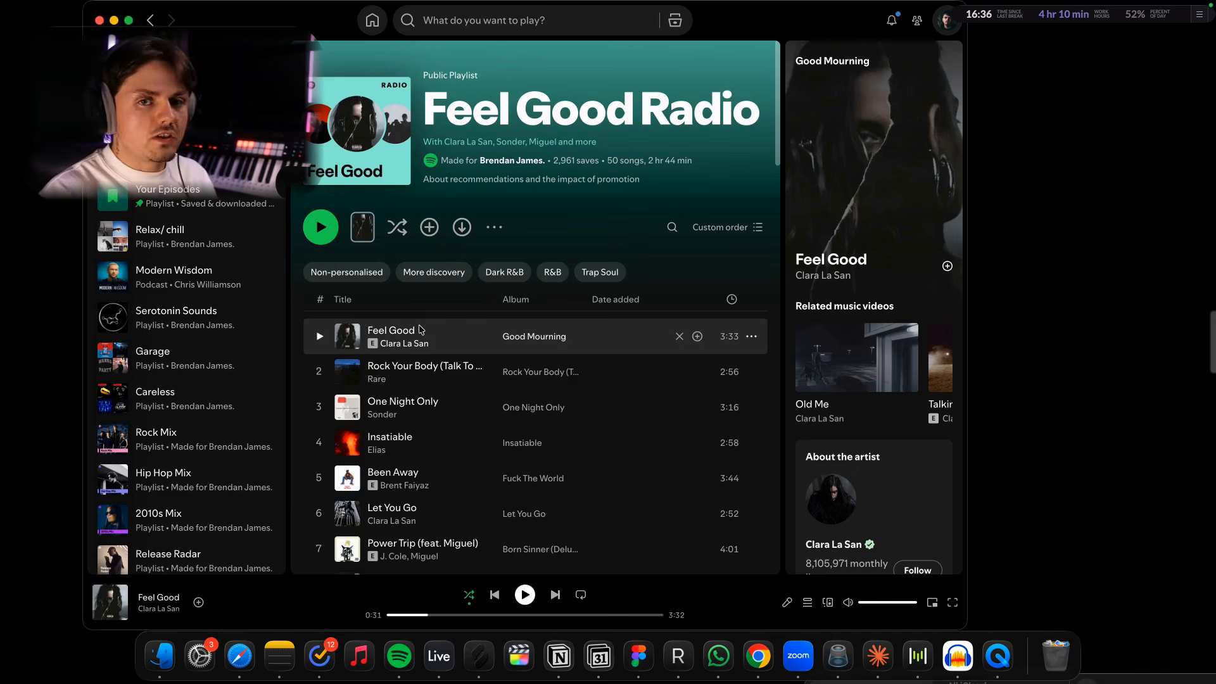
left_click(320, 372)
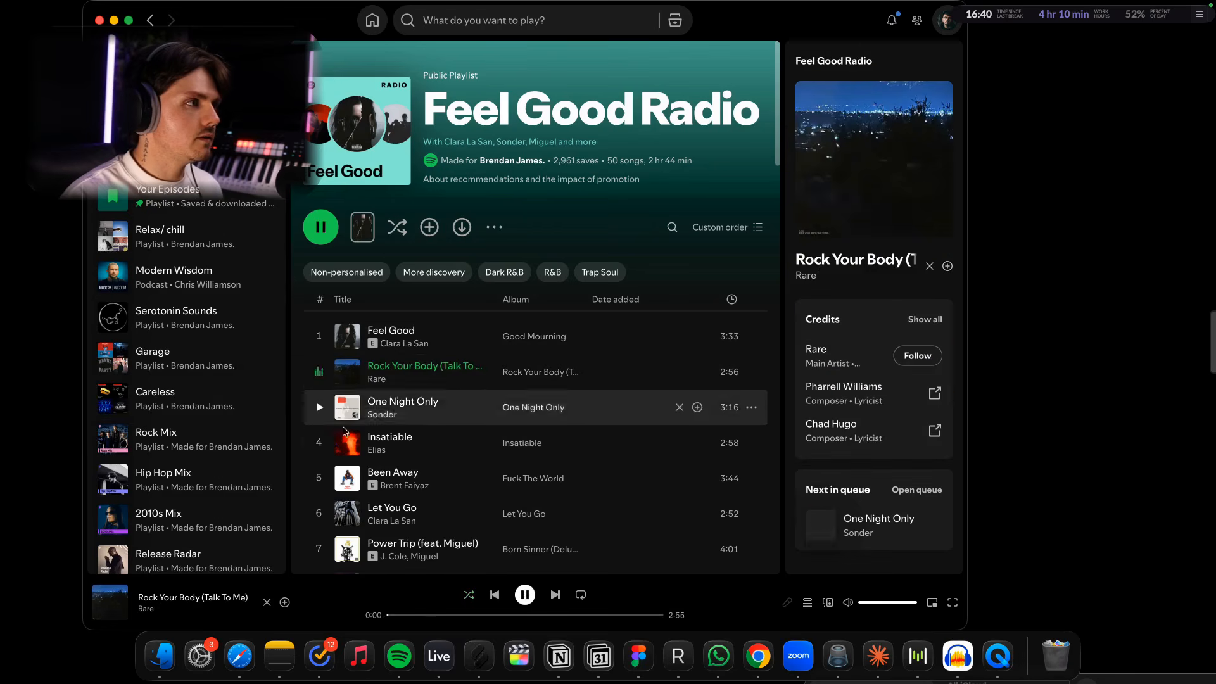
left_click(417, 615)
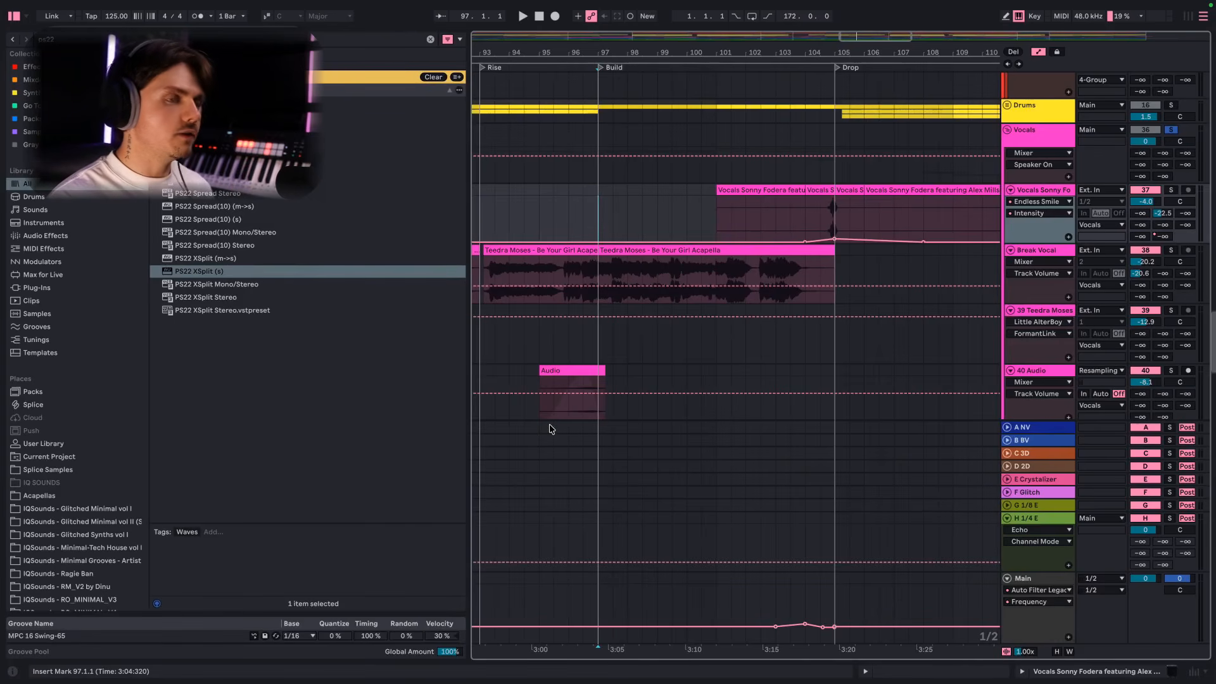
Step: Switch to Ableton Live, solo the Break Vocal track and inspect the Little AlterBoy plugin in its device chain
scroll(752, 233, "down", 5)
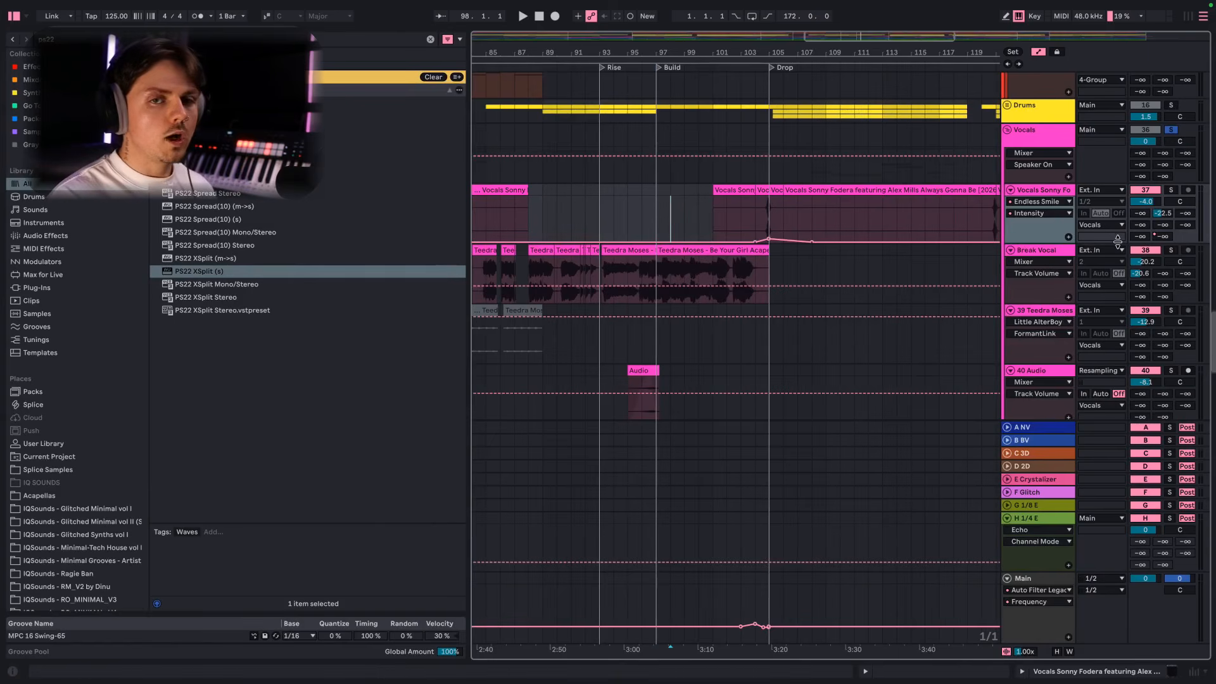
left_click(1171, 251)
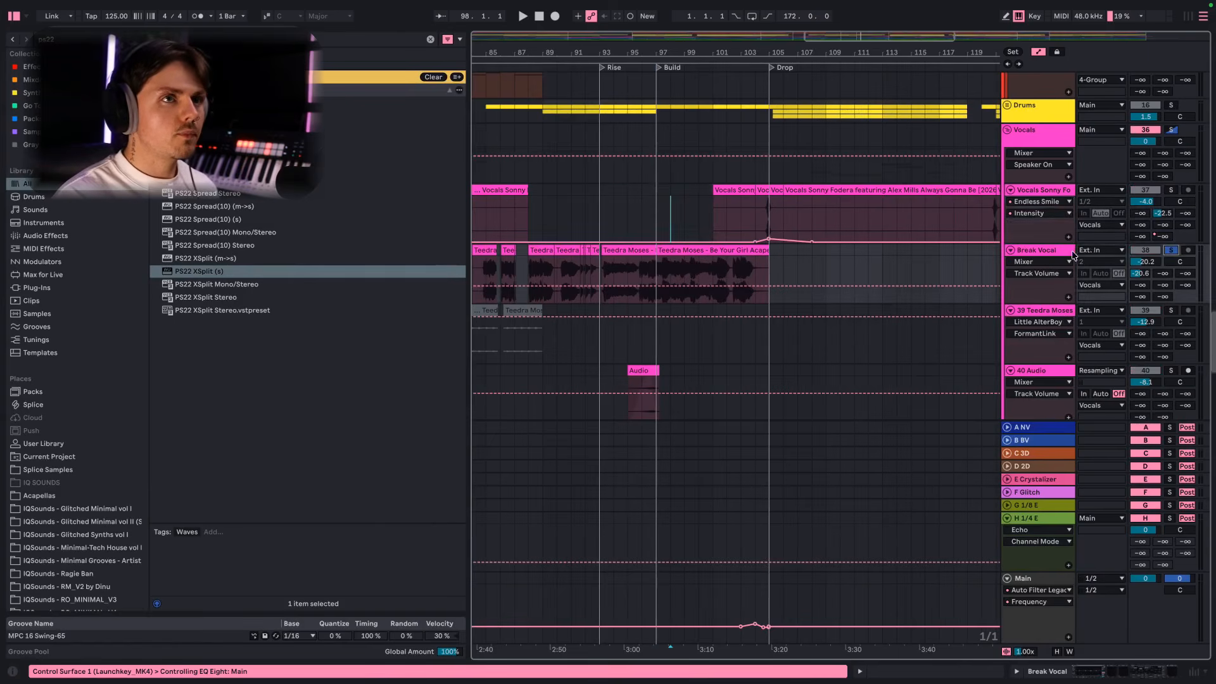
double_click(1056, 251)
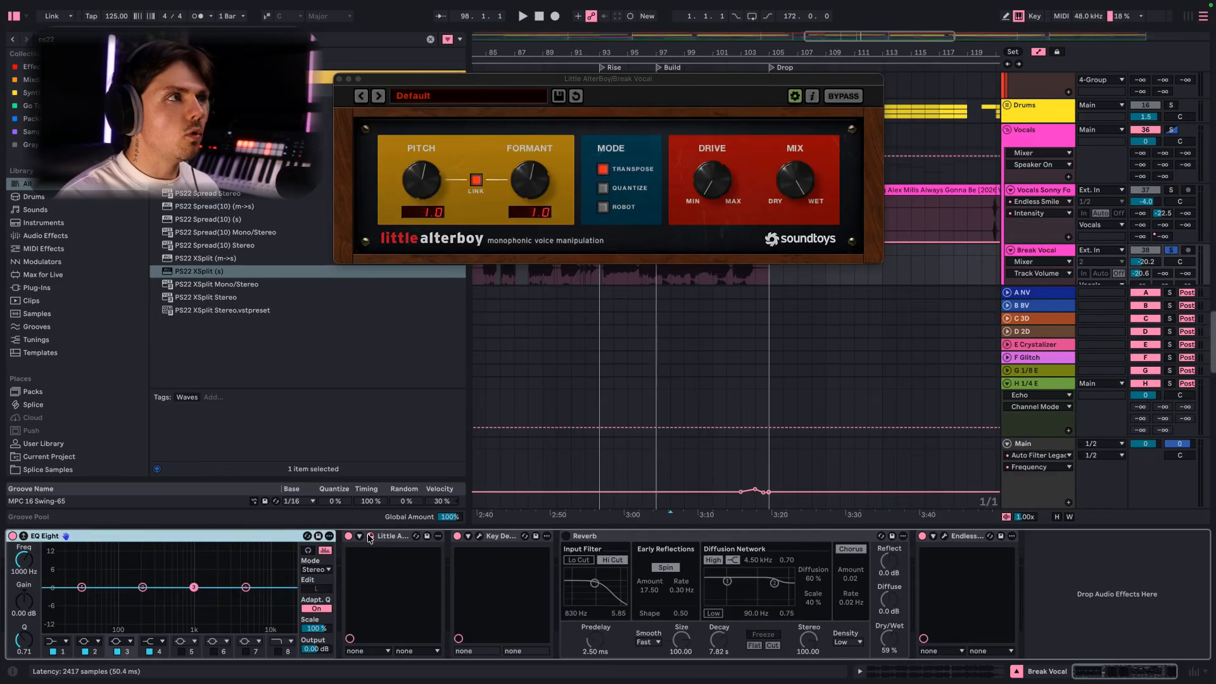
left_click(370, 536)
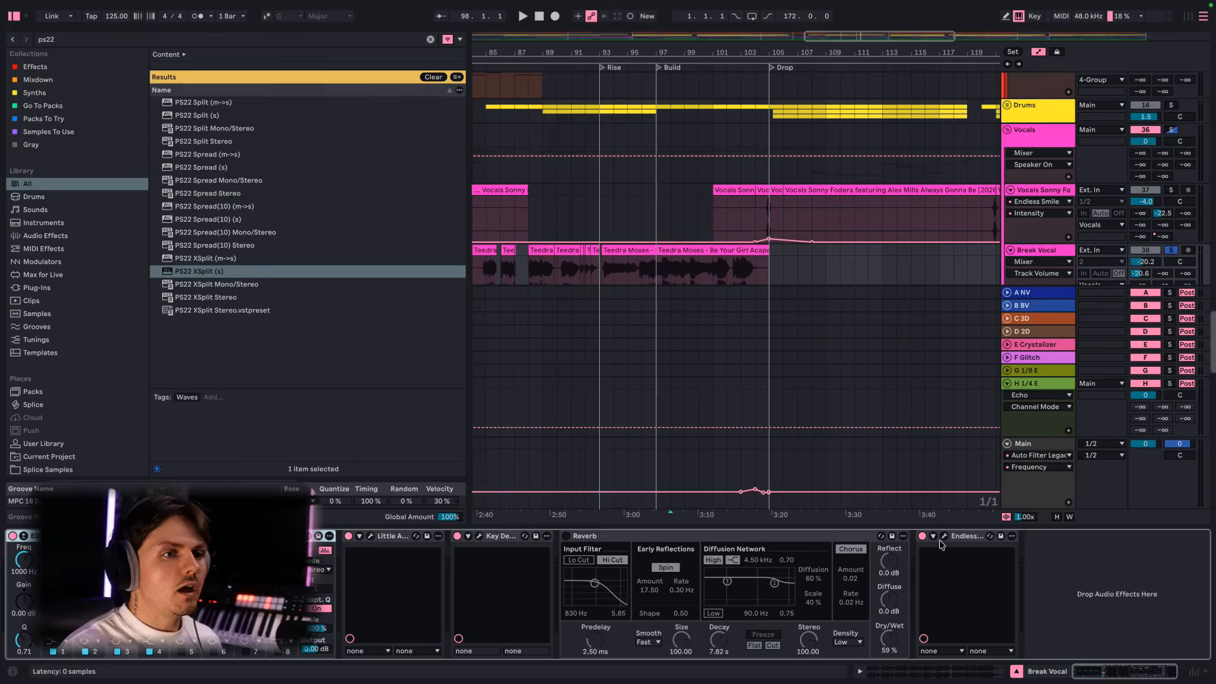
Step: Open the Endless Smile plugin on the Break Vocal track and show its Intensity automation in the track's lane
left_click(943, 537)
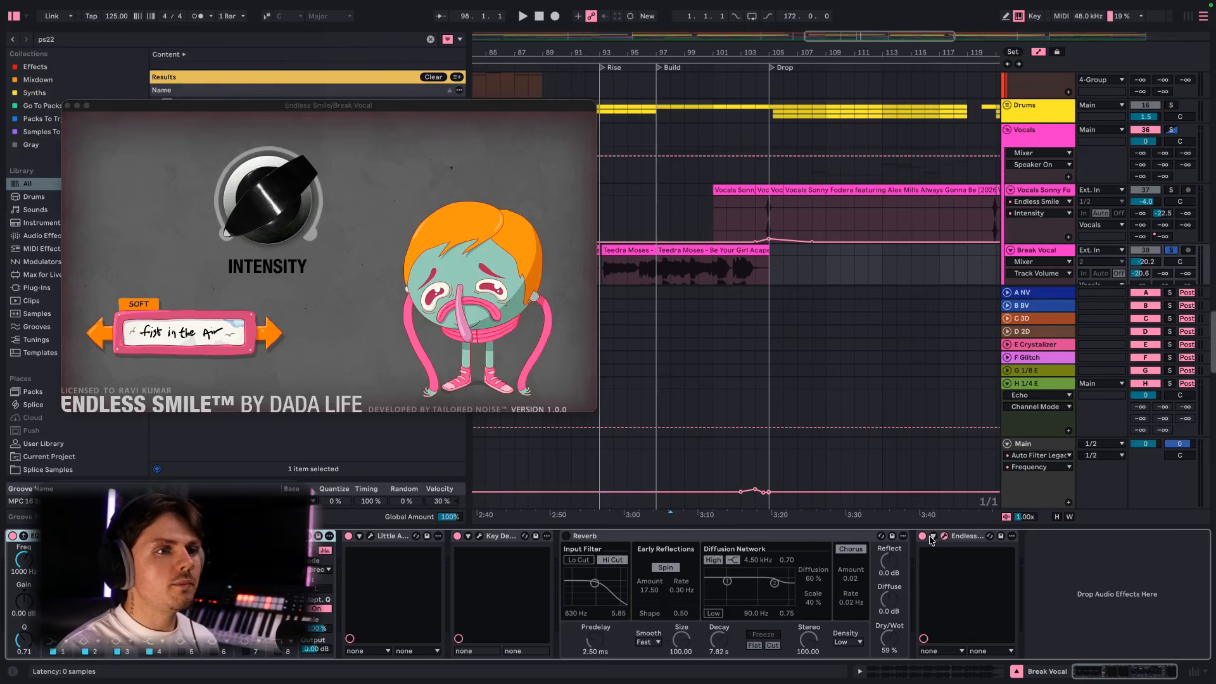
scroll(817, 264, "down", 2)
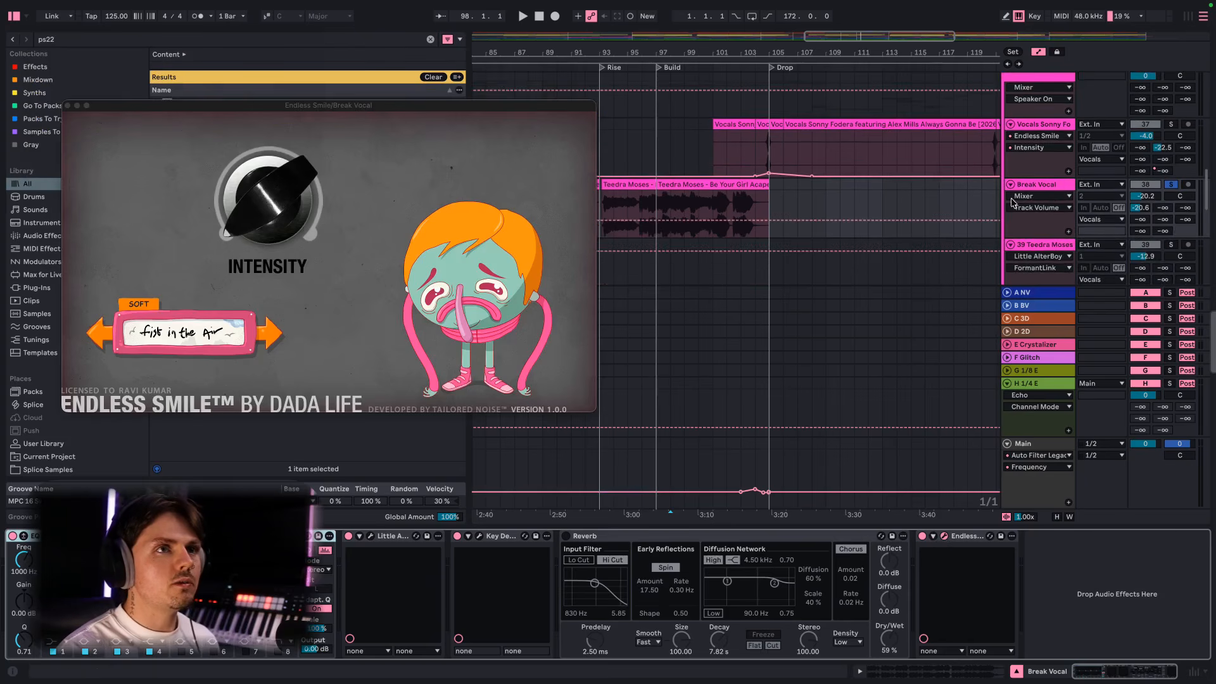
left_click(1048, 199)
left_click(1039, 259)
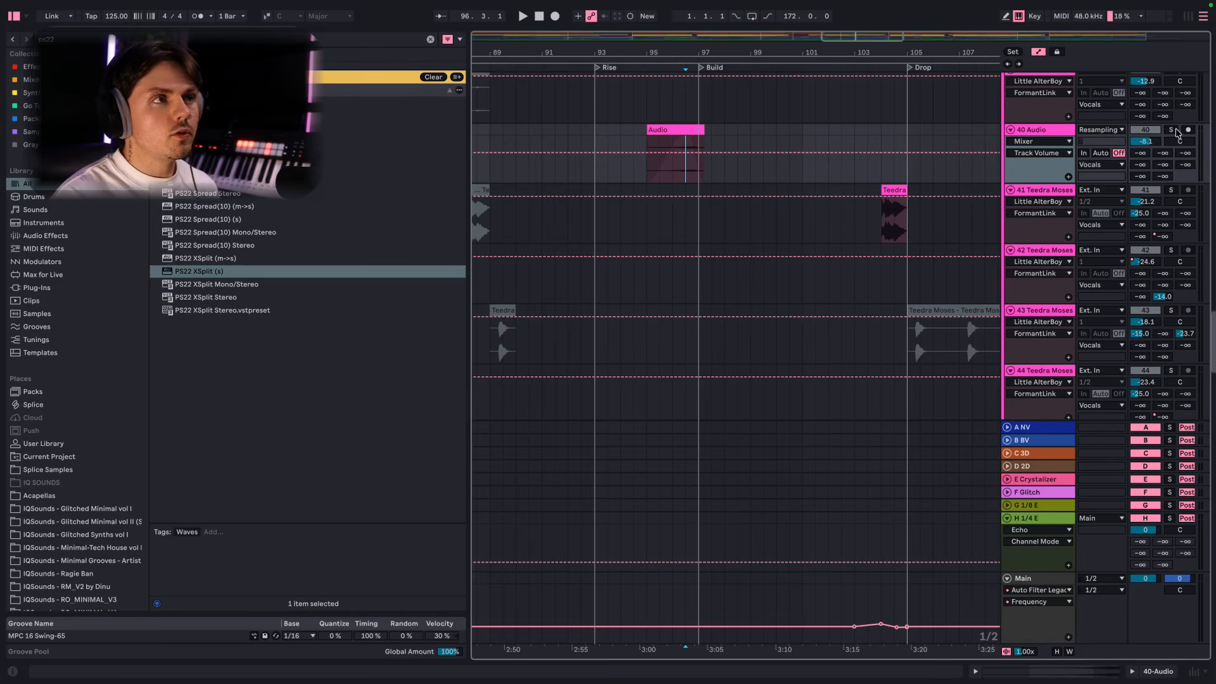
Step: Solo the 40 Audio track and audition its clip leading into the Build section
left_click(1170, 130)
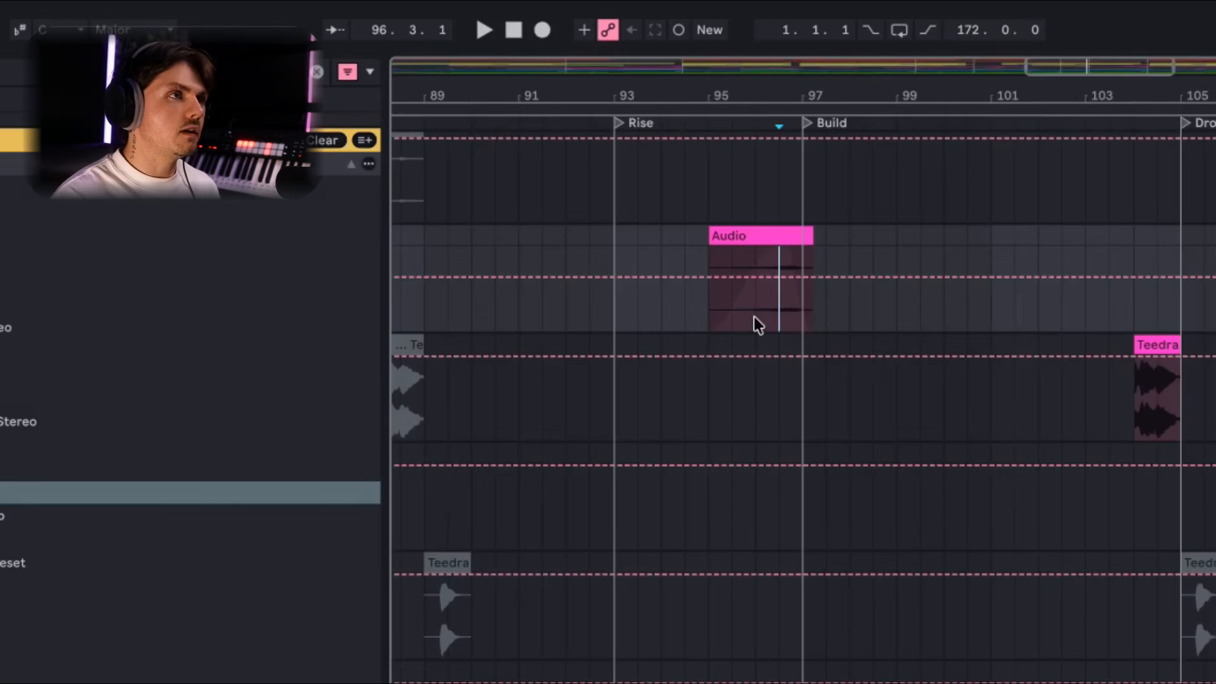
key("space")
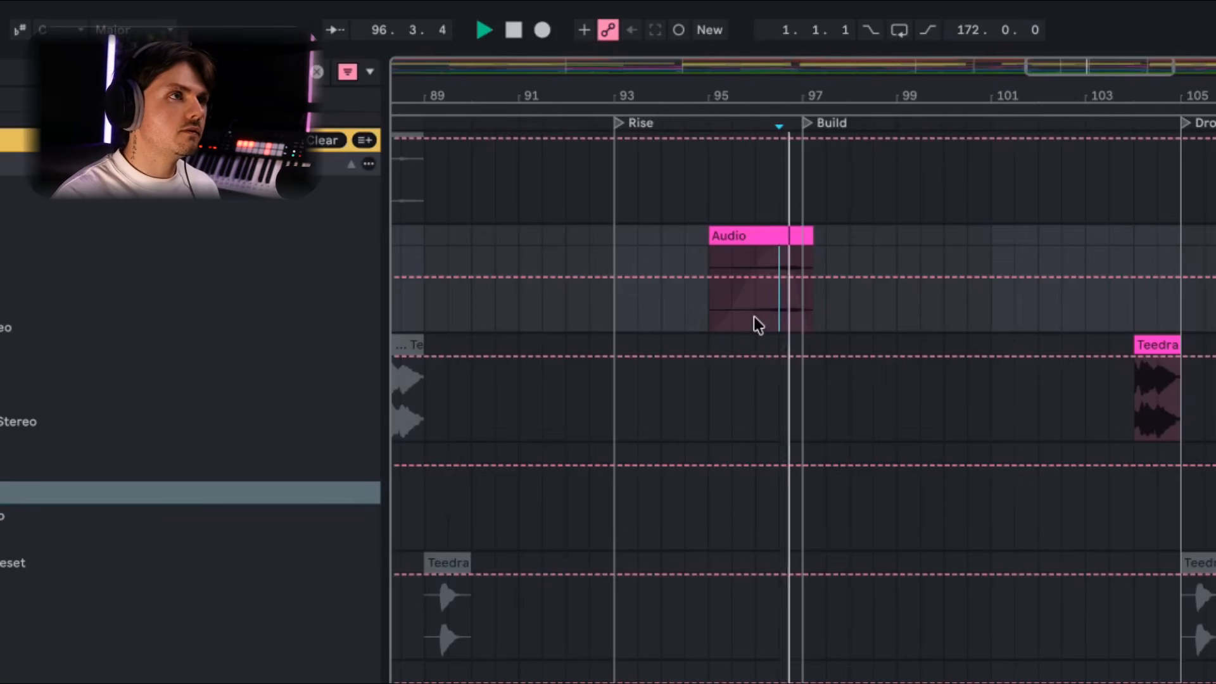
key("space")
Step: Show the Break Vocal track's device chain and switch its Reverb on and back off
scroll(861, 305, "up", 5)
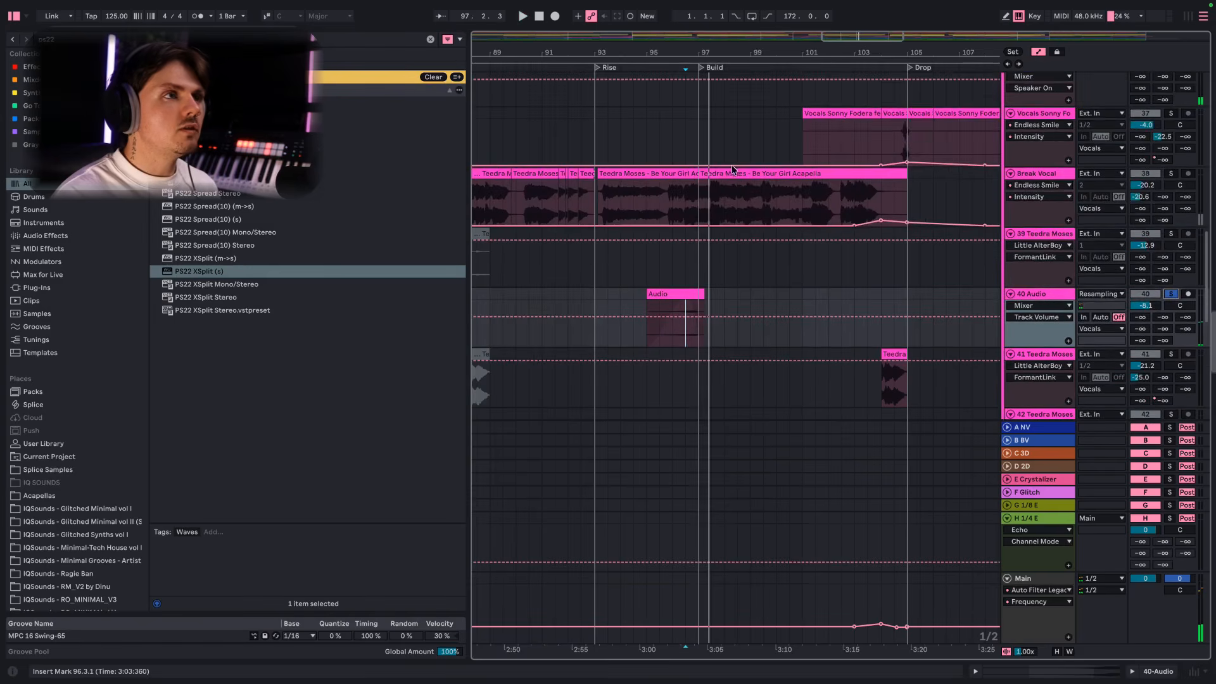
double_click(727, 173)
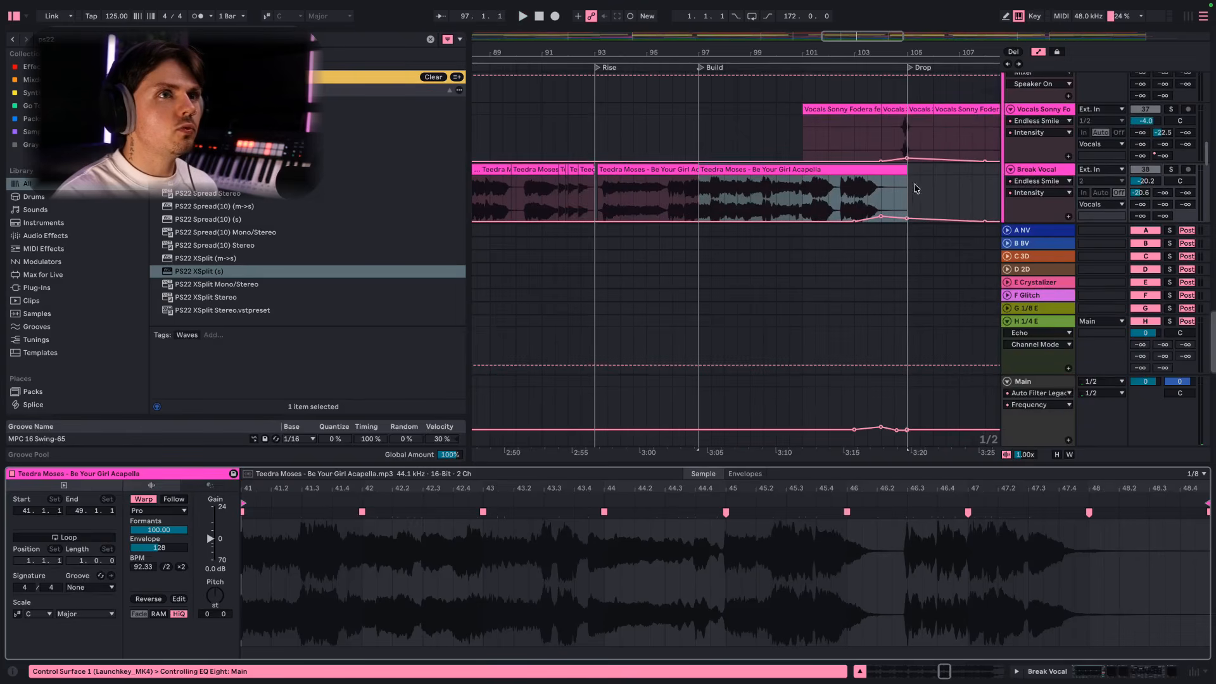
left_click(1015, 168)
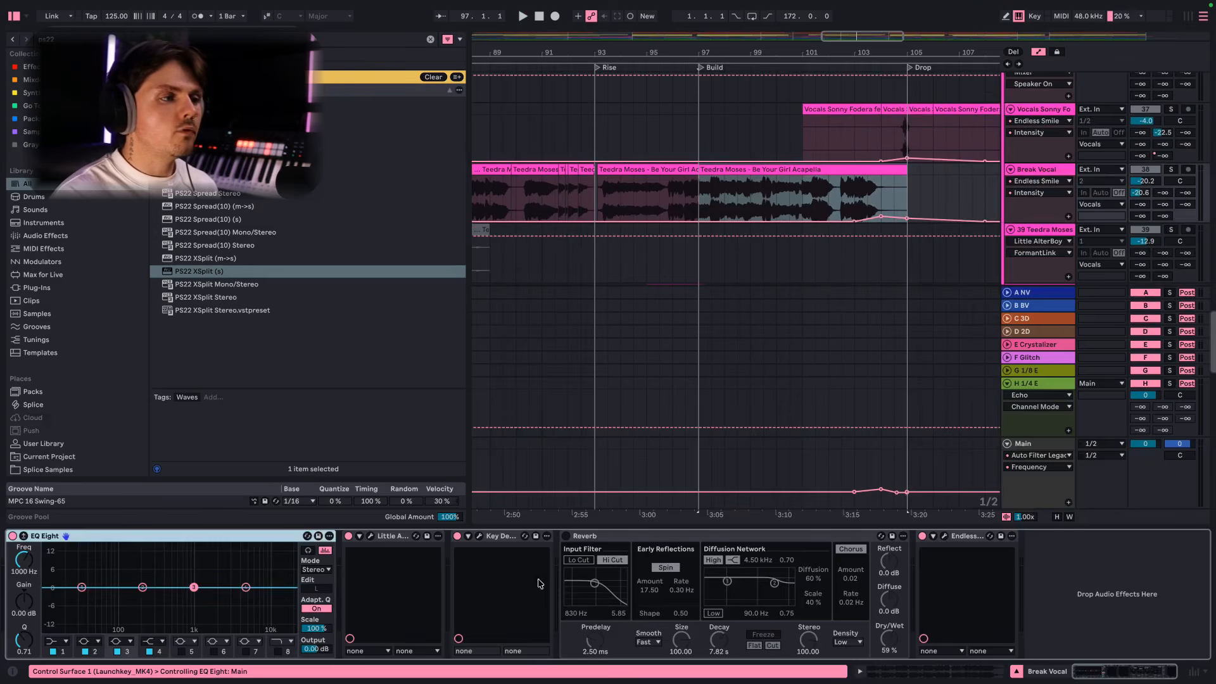
left_click(567, 536)
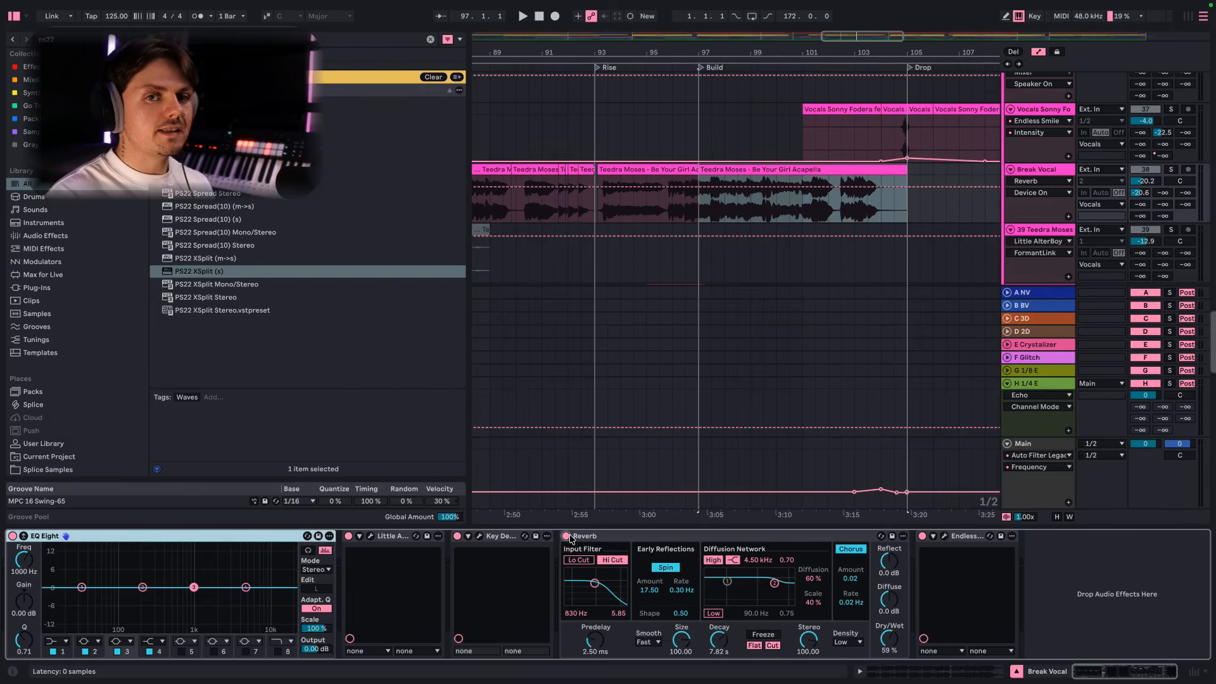
left_click(567, 536)
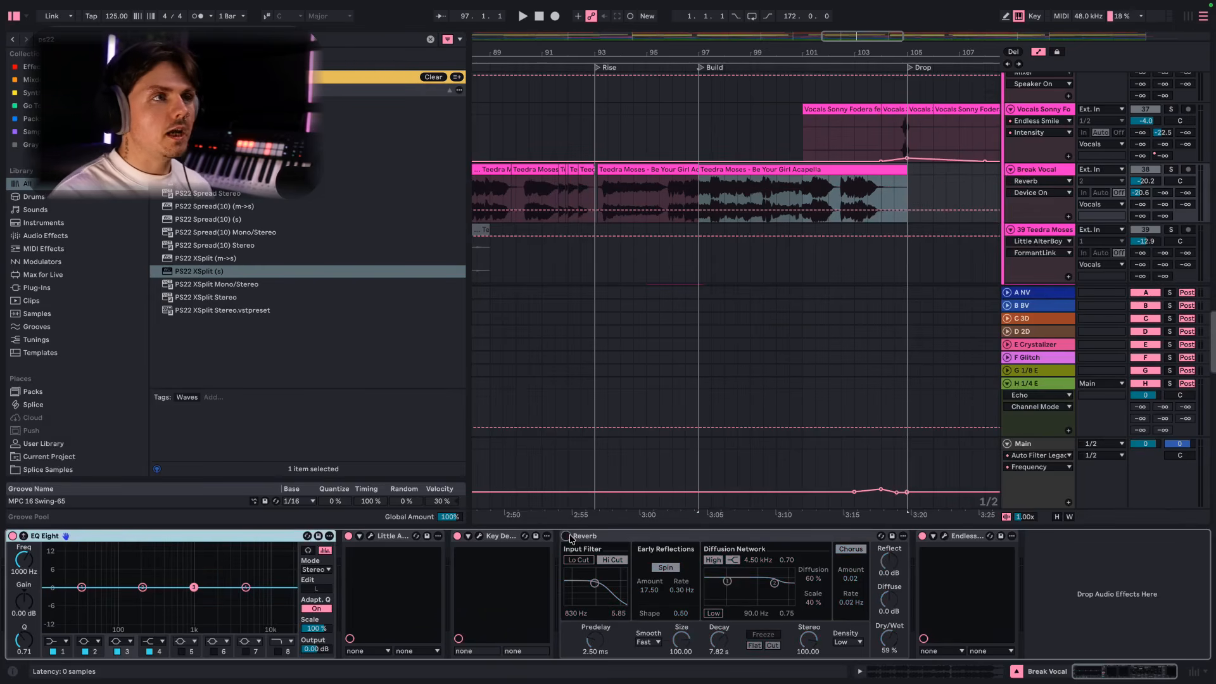
Step: Play the clip on the 40 Audio track again from position 96.3.1 into the Build section
scroll(725, 127, "down", 5)
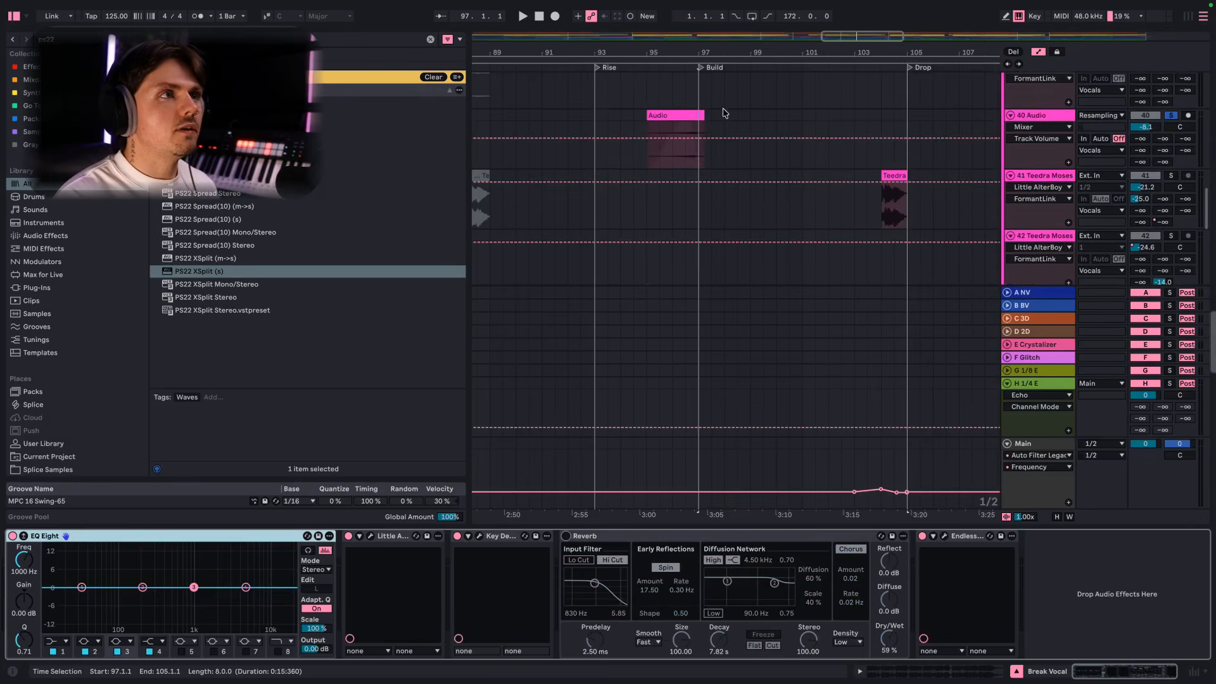
left_click(685, 147)
key("space")
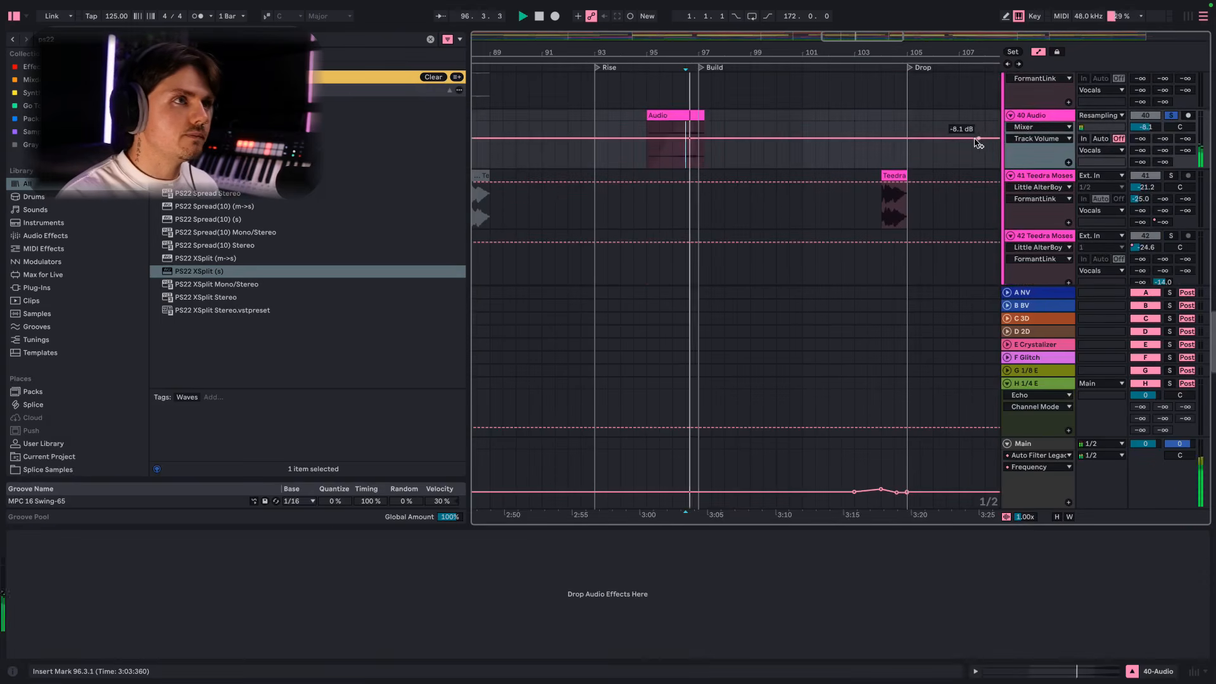
key("space")
Step: Audition the vocal chops on track 42 from about bar 77, plus the track 41 clip just before the Bridge
scroll(905, 170, "down", 5)
scroll(702, 237, "down", 1)
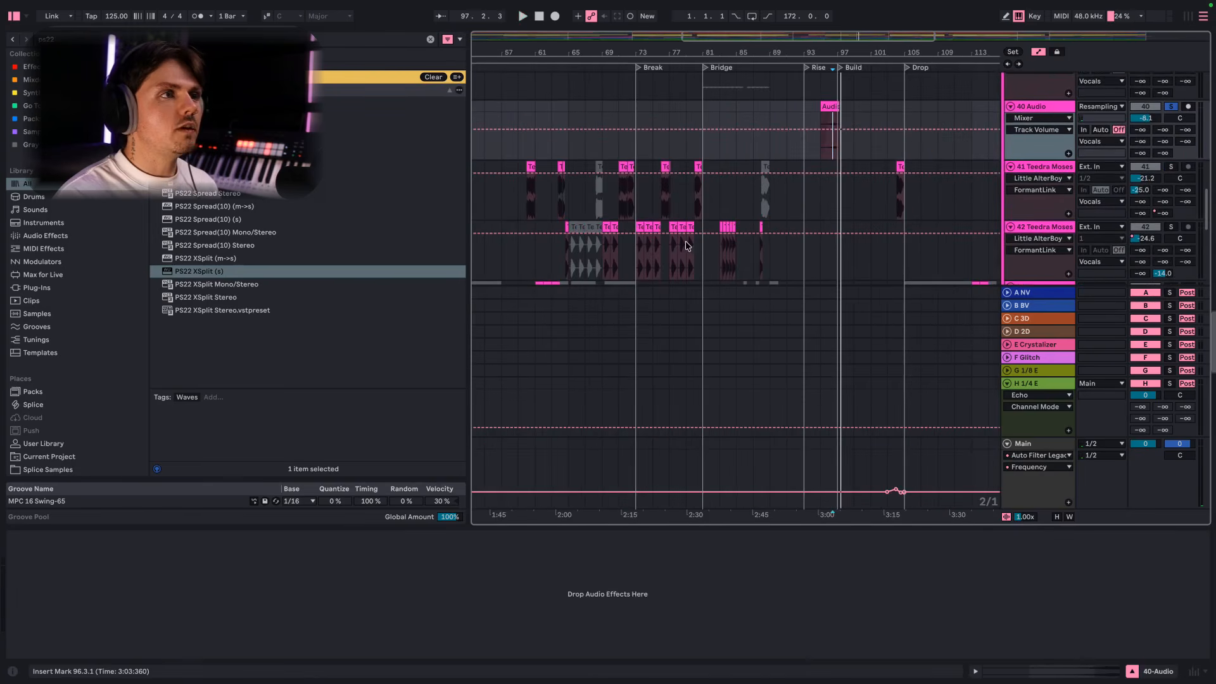
scroll(682, 246, "up", 3)
scroll(662, 247, "up", 5)
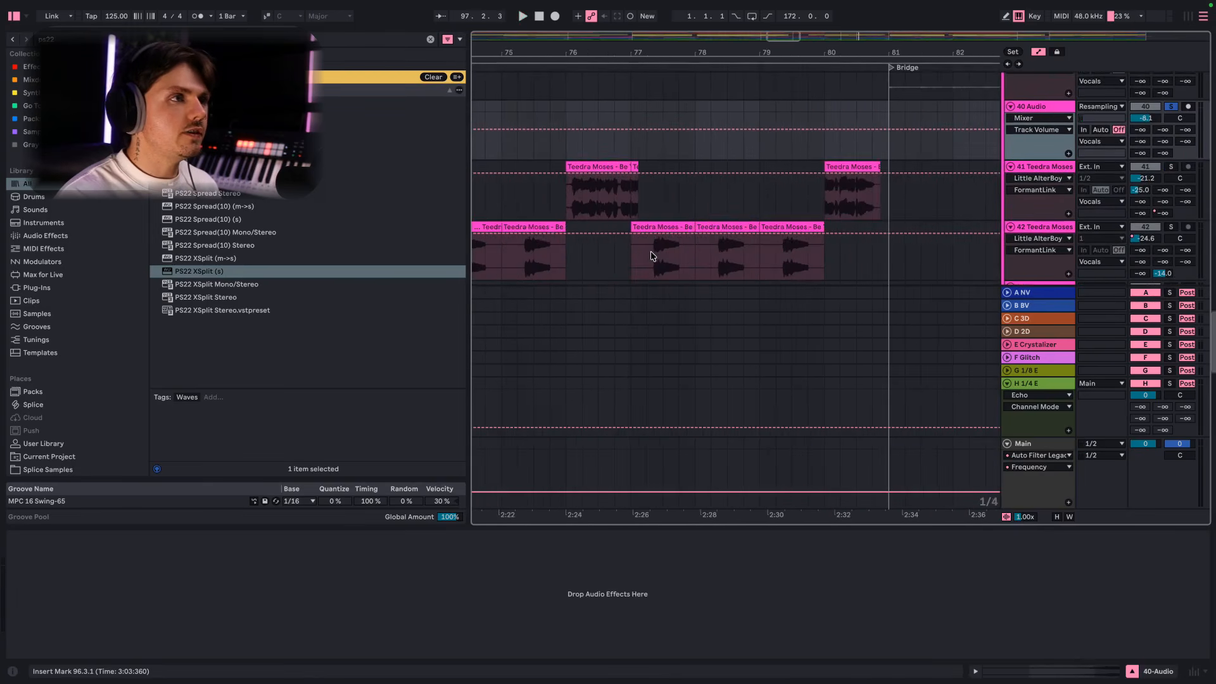
left_click(646, 253)
key("space")
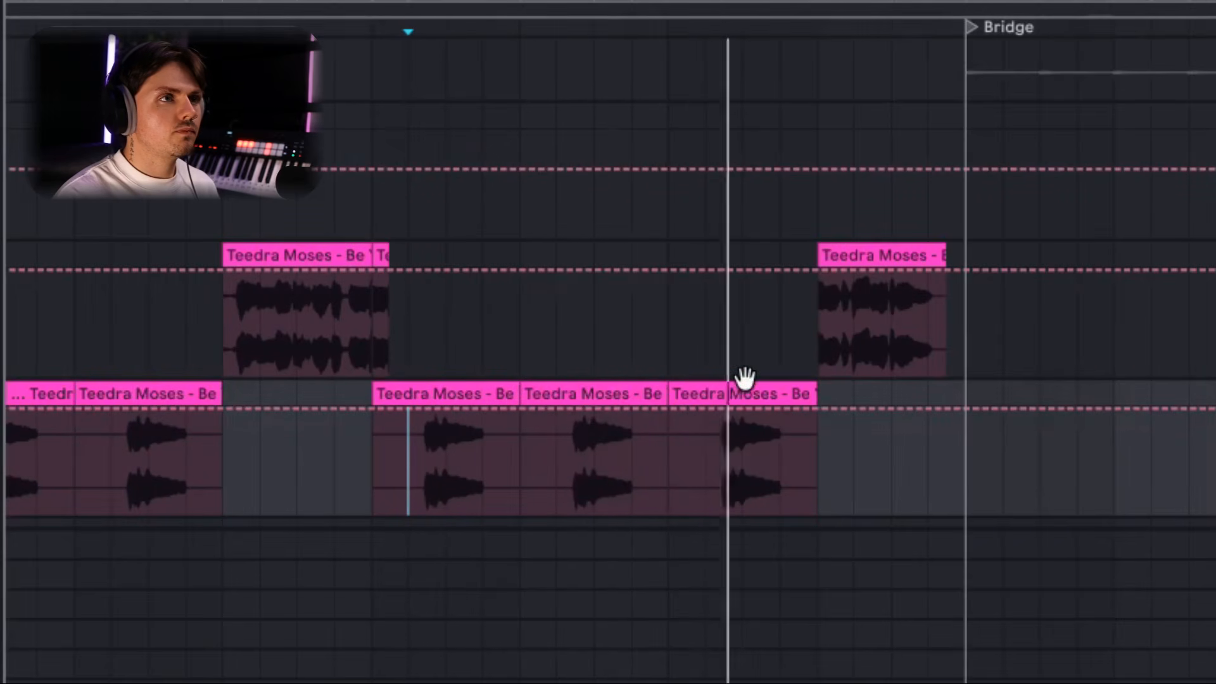
left_click(818, 336)
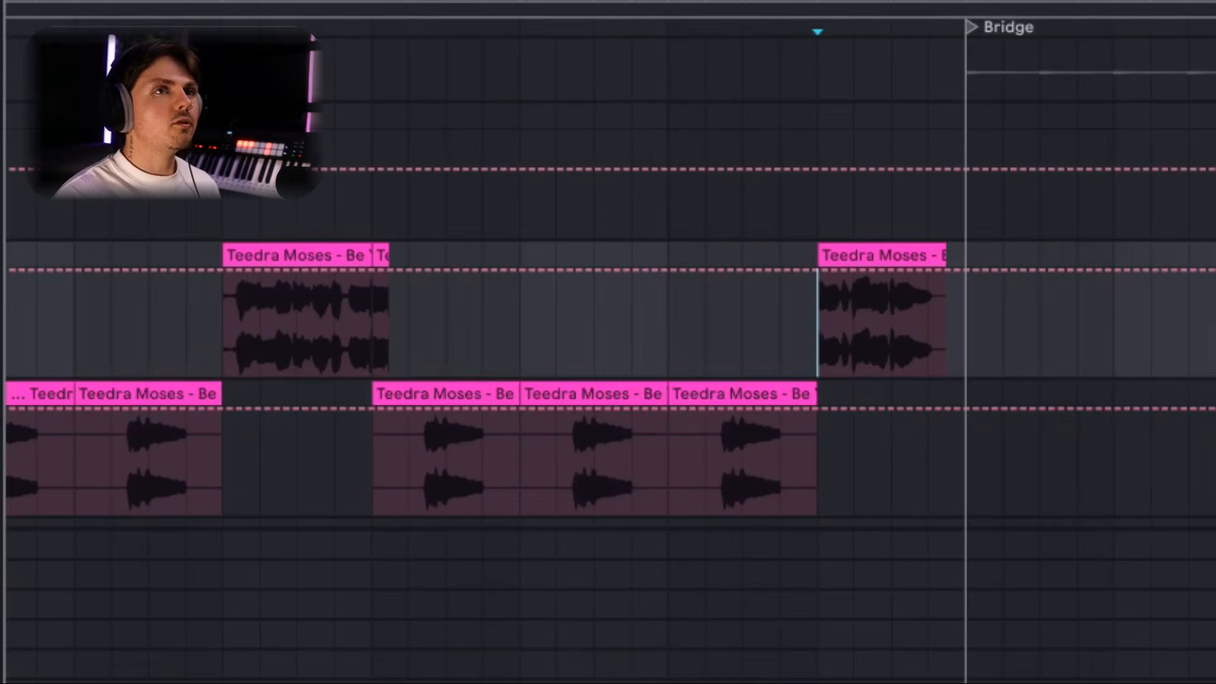
key("space")
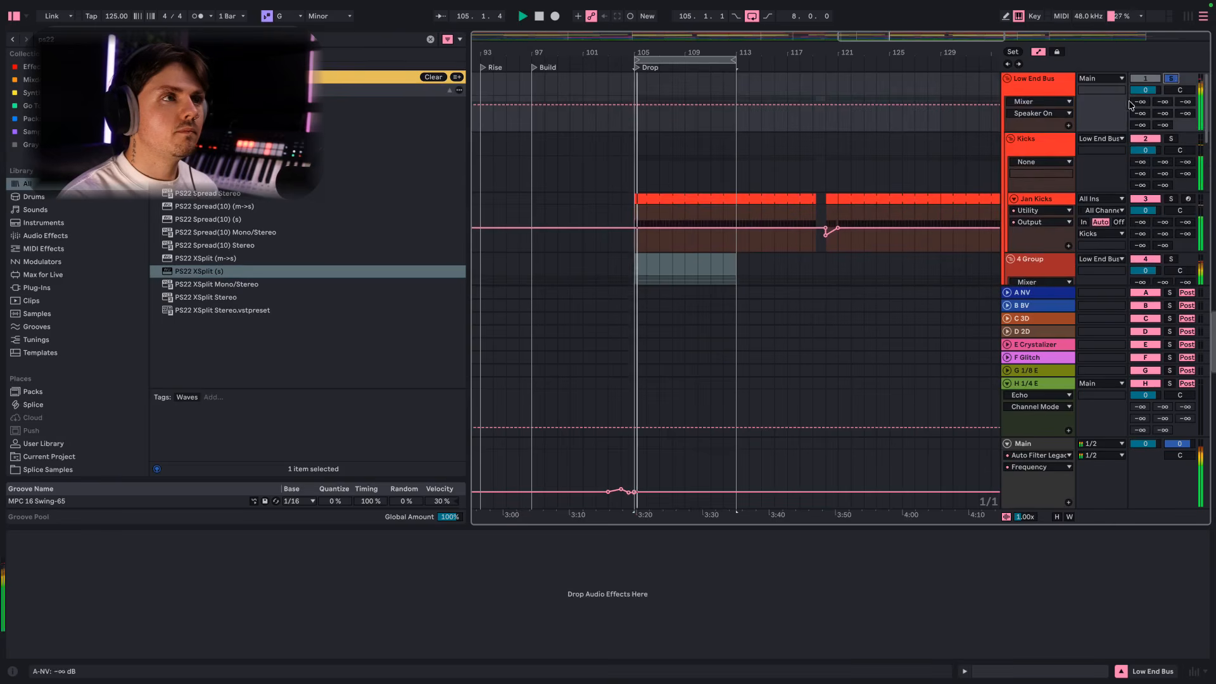
Step: Fold the 4 Group inside the Low End Bus while the eight-bar Drop loop plays
scroll(981, 116, "down", 5)
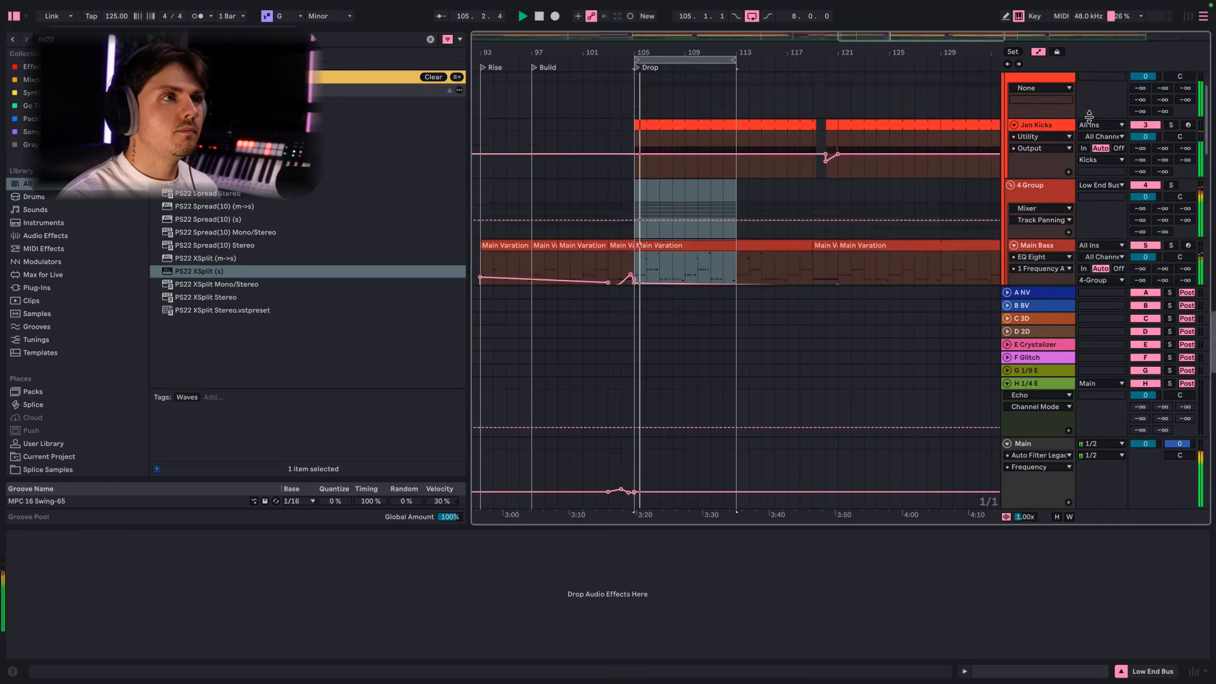
left_click(1009, 102)
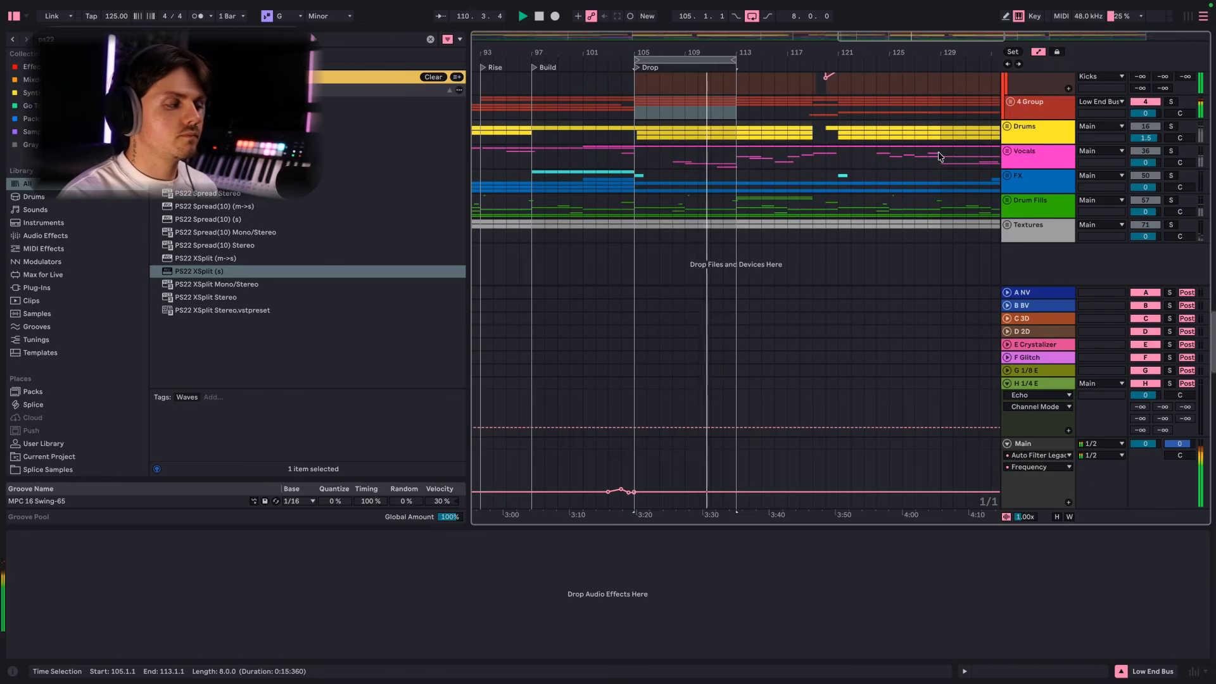
scroll(937, 151, "up", 5)
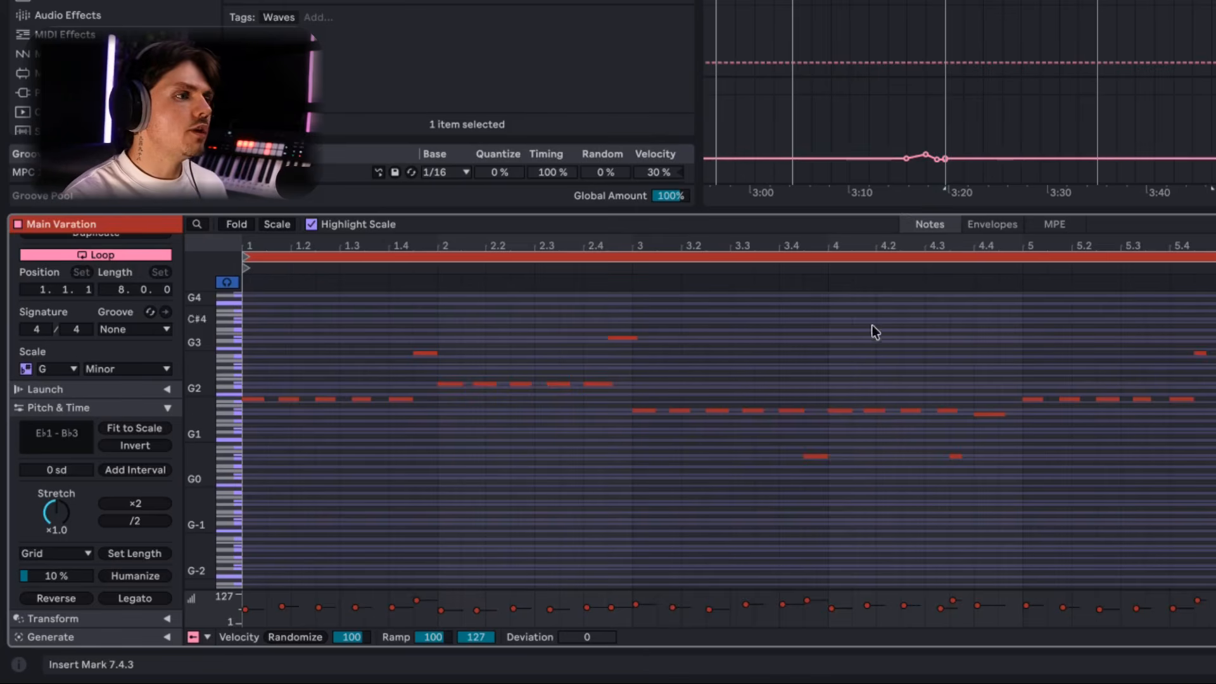
Step: Zoom in on the Main Varation bass clip and select all its F#2, B♭2 and E♭2 notes in turn
left_click(225, 400)
key("z")
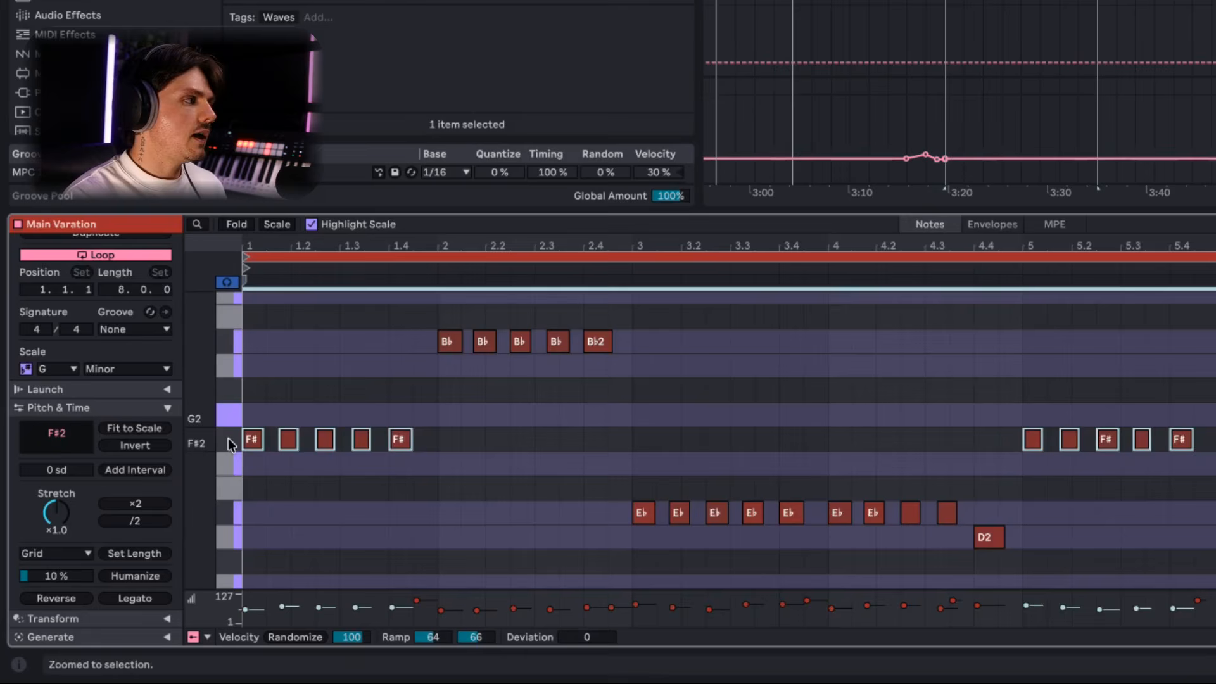
left_click(236, 342)
left_click(226, 511)
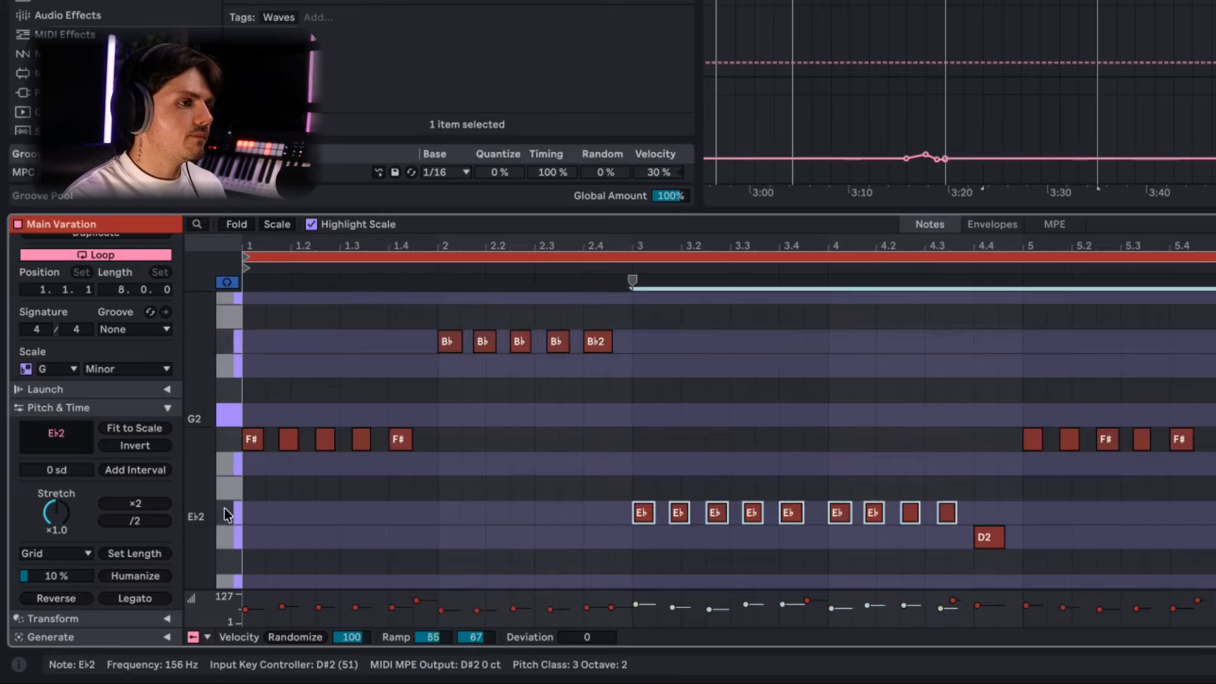
Step: Compare the bass clip's notes with the highlighted G Minor scale across the octaves, and play the bassline
scroll(234, 488, "down", 2)
scroll(234, 488, "up", 4)
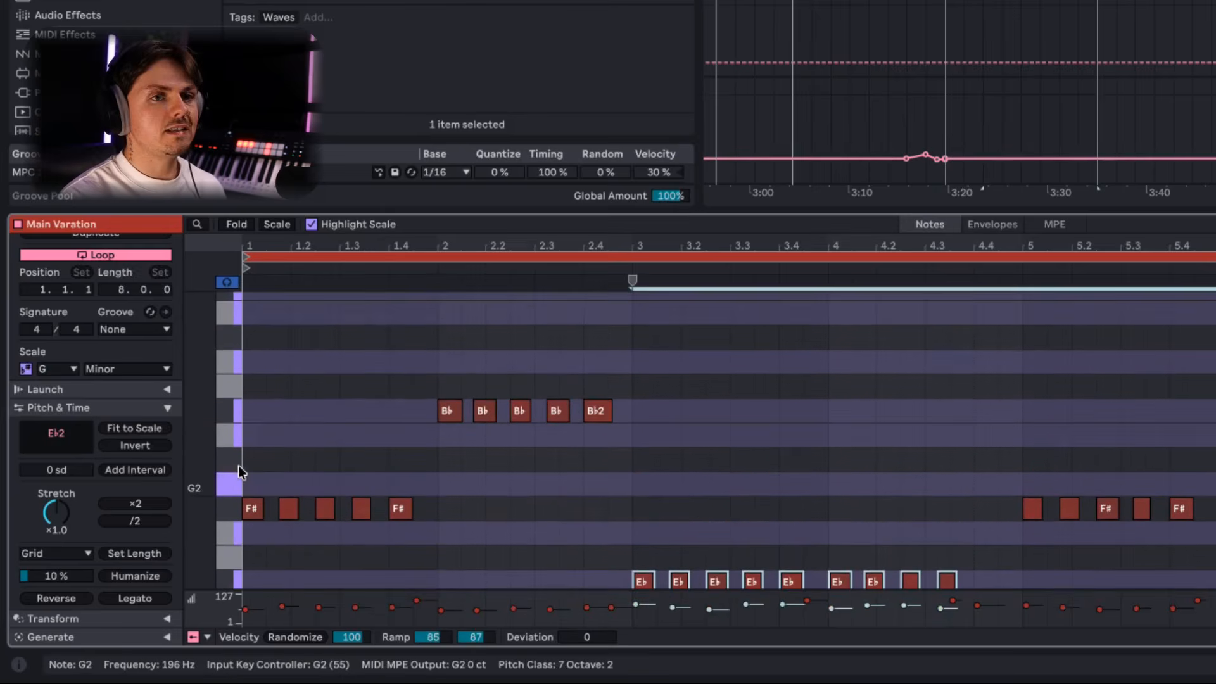
scroll(238, 467, "down", 4)
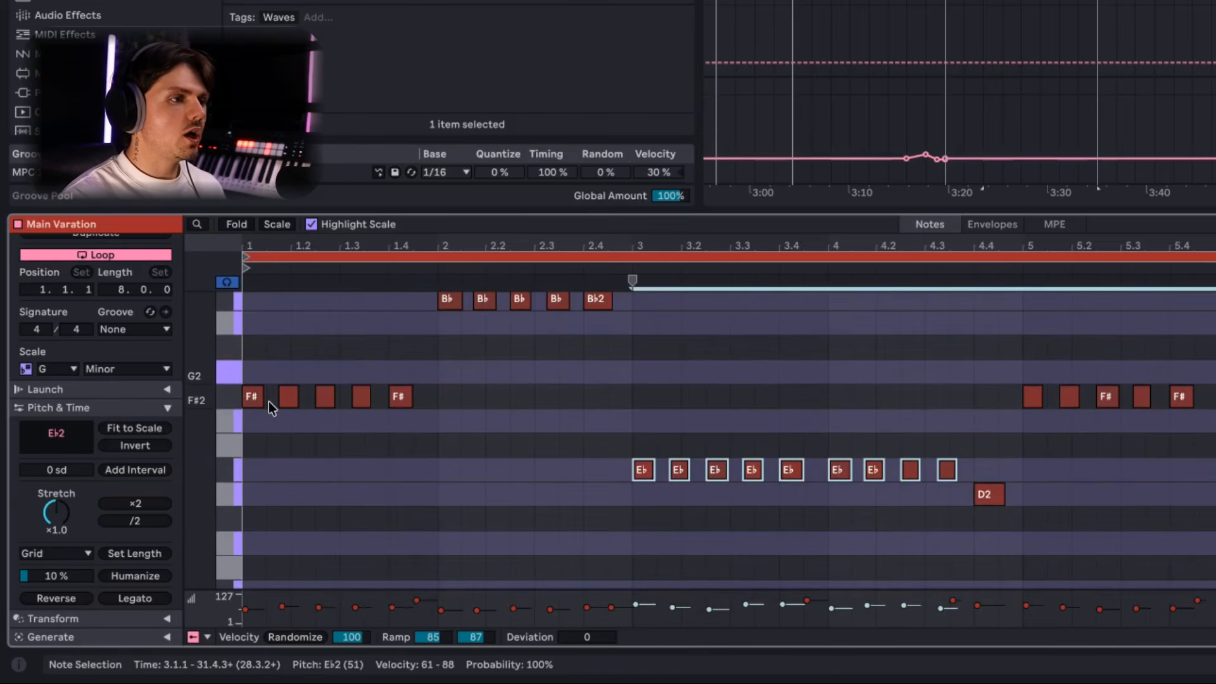
scroll(268, 402, "down", 5)
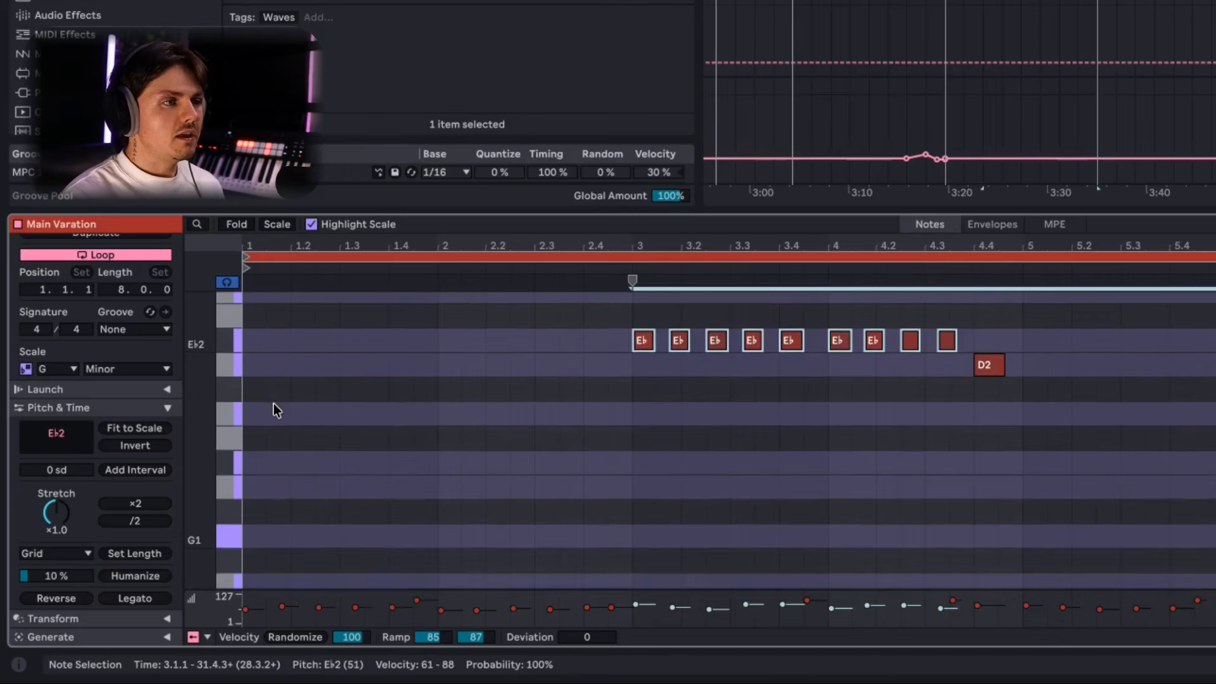
scroll(273, 402, "up", 5)
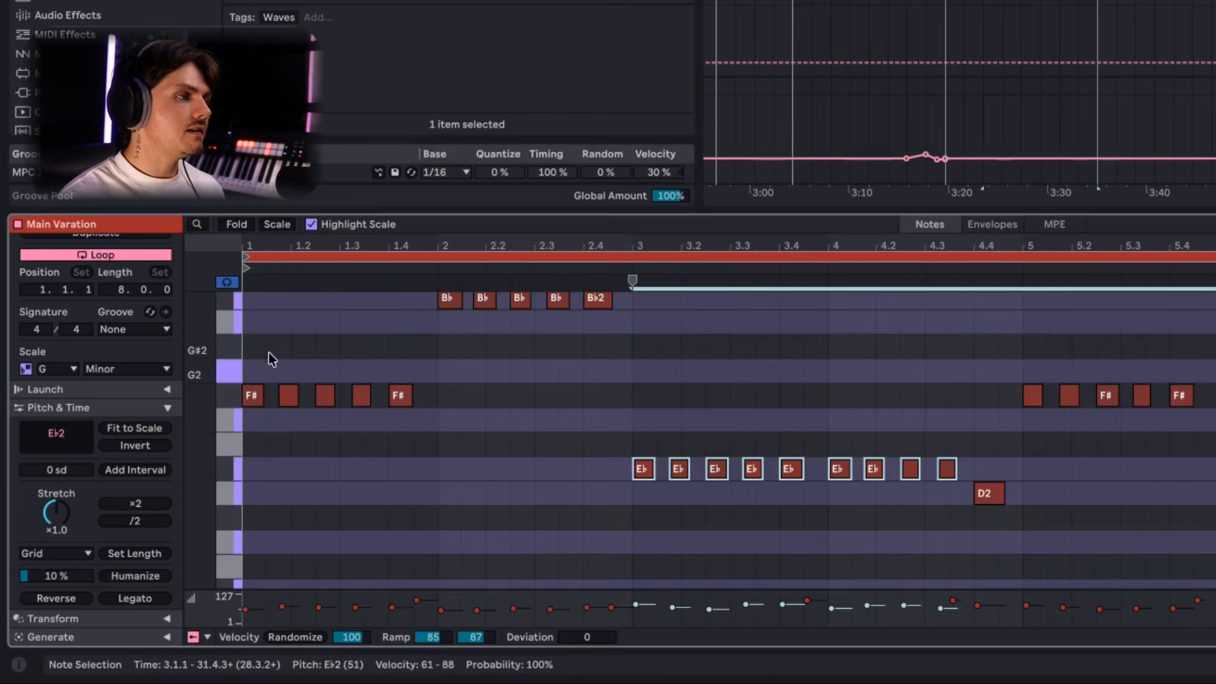
key("space")
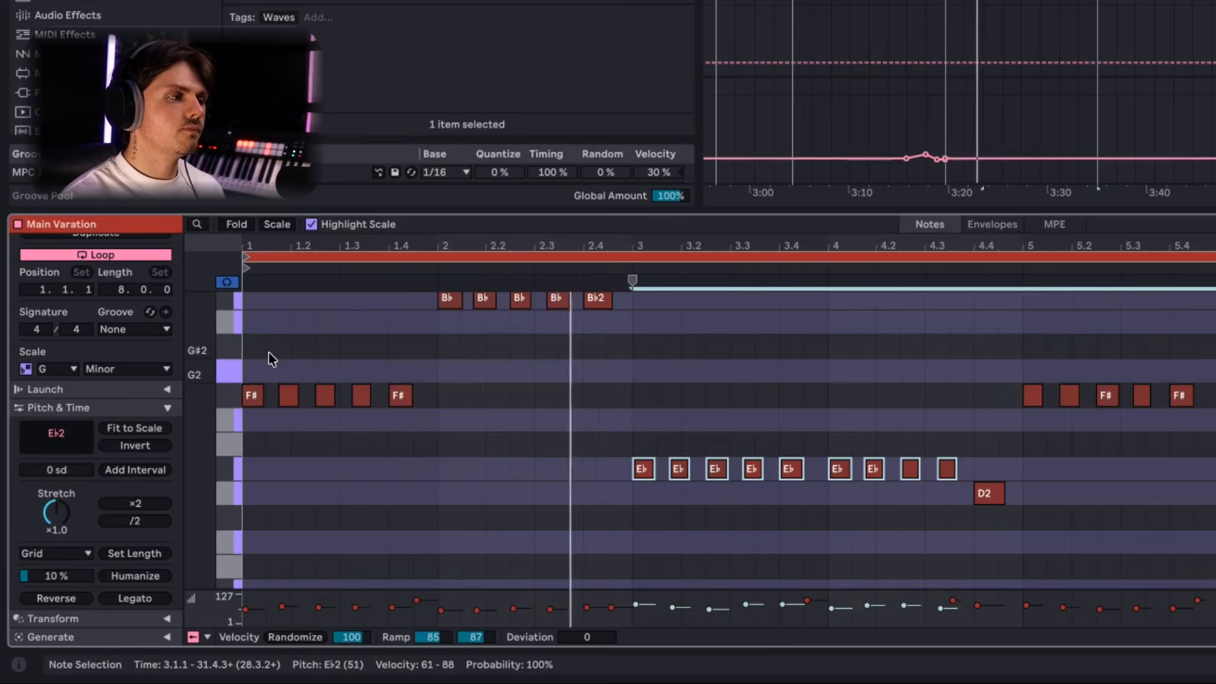
Step: Lower all the F#2 notes in the bass clip by a semitone to F2 and listen to the bassline
left_click(238, 398)
key("Down")
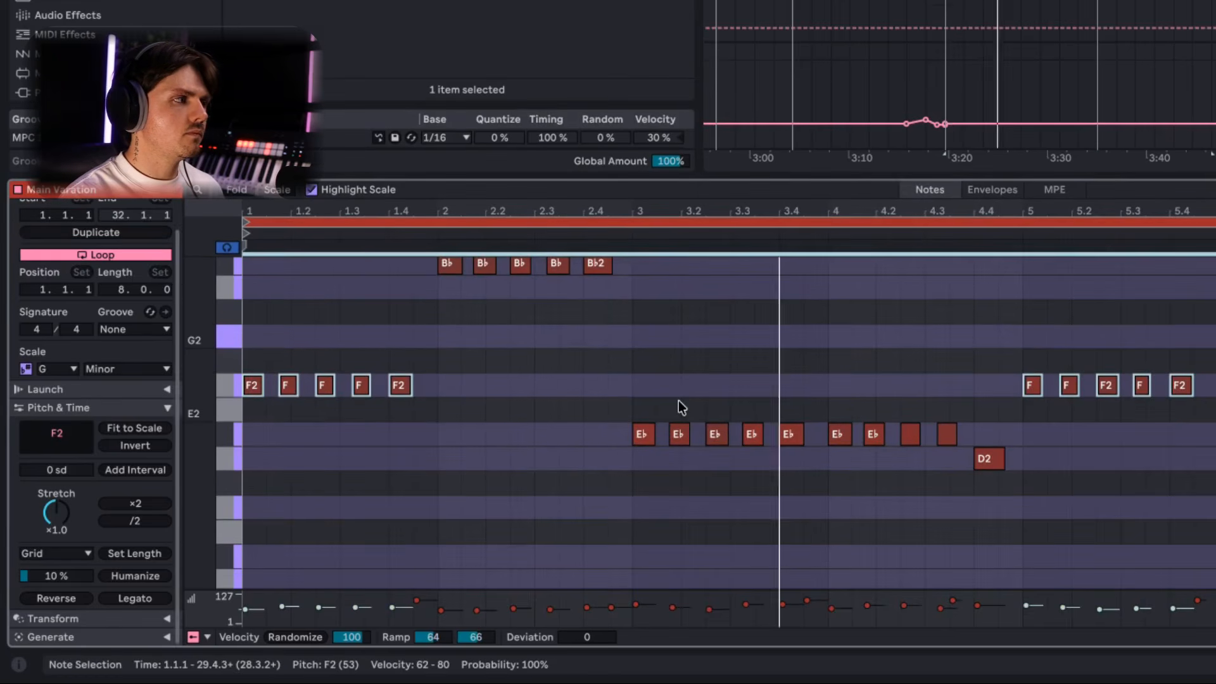
key("space")
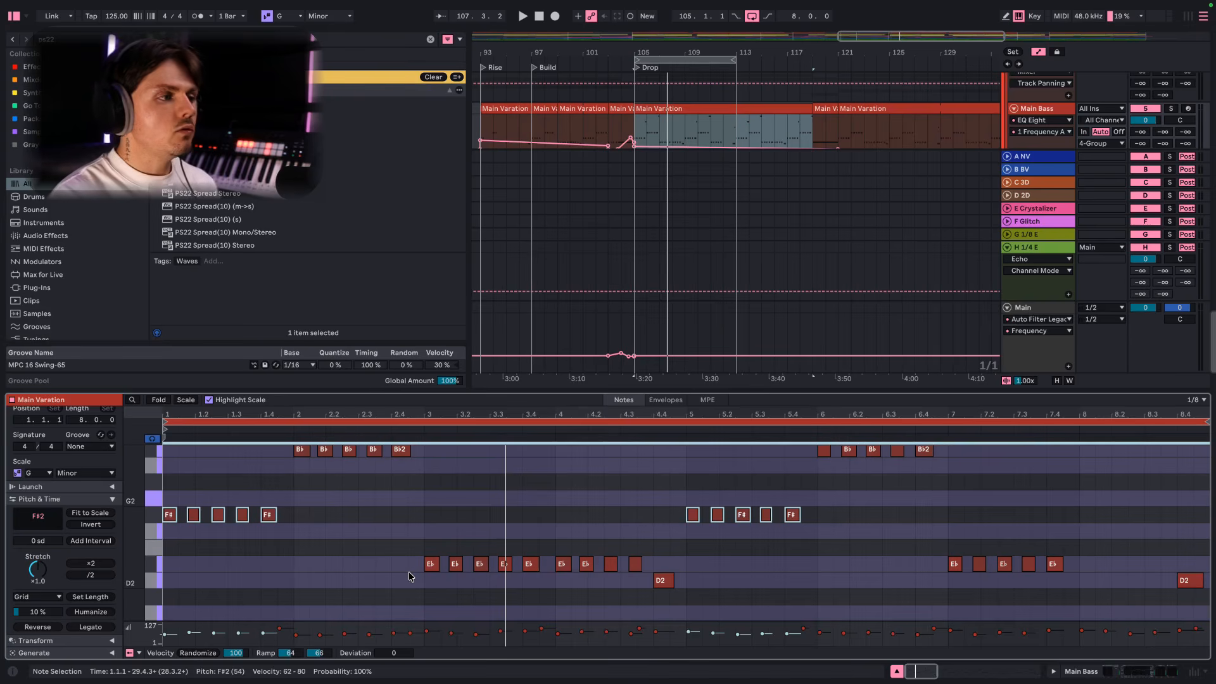
Step: Lengthen the first F#2 note of the bass clip to three sixteenths, reaching up to the second note
scroll(222, 531, "up", 1)
scroll(221, 530, "up", 6)
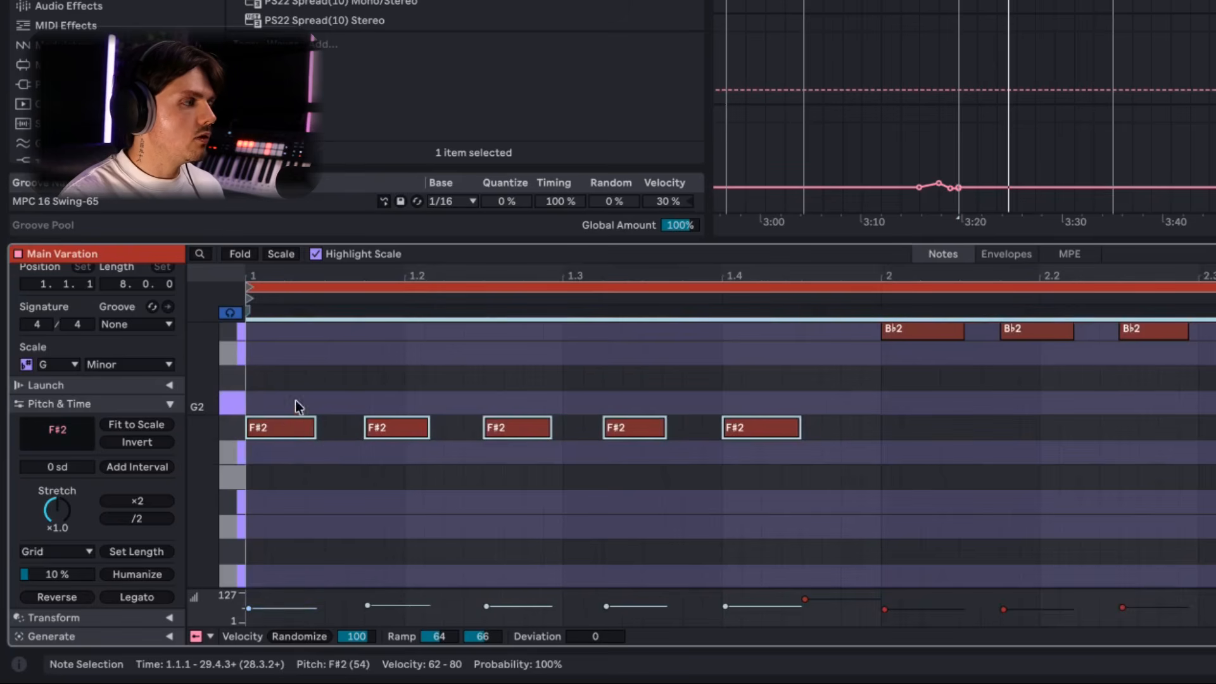
scroll(373, 387, "up", 3)
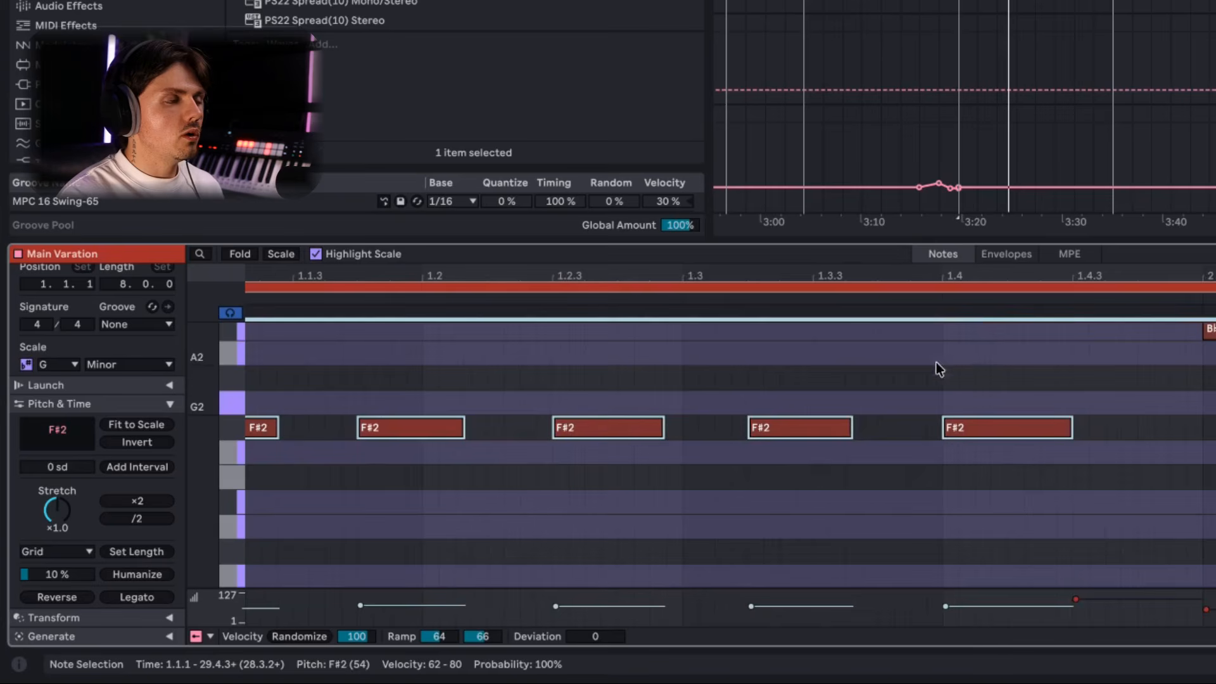
scroll(715, 395, "down", 3)
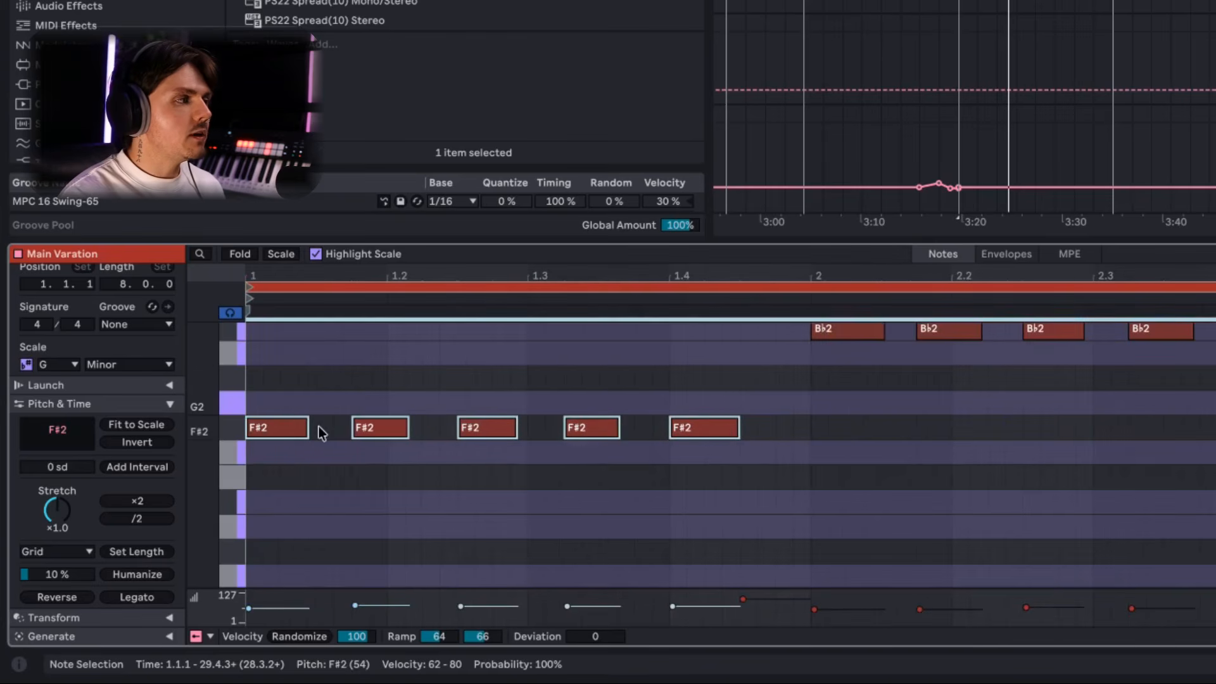
left_click(346, 363)
left_click_drag(303, 430, 348, 430)
scroll(348, 430, "down", 2)
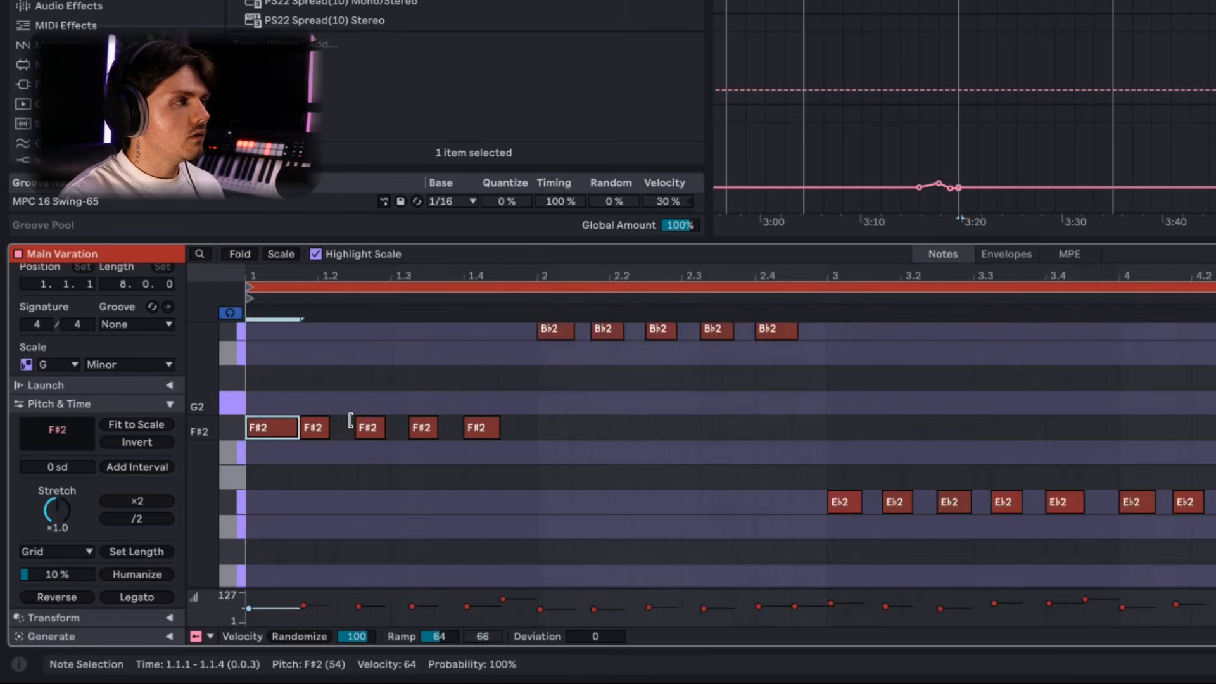
scroll(349, 422, "up", 5)
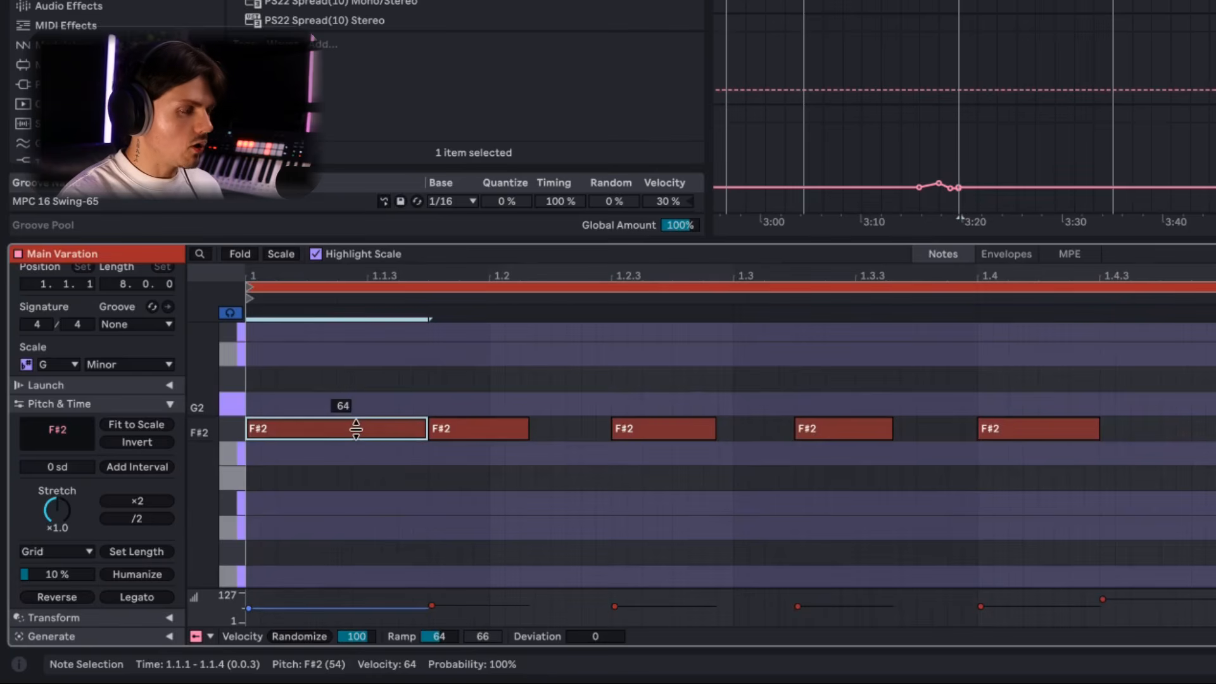
Step: Duplicate the lengthened F#2 note four times in a row
key("ctrl+d")
key("ctrl+d")
key("ctrl+d")
key("ctrl+d")
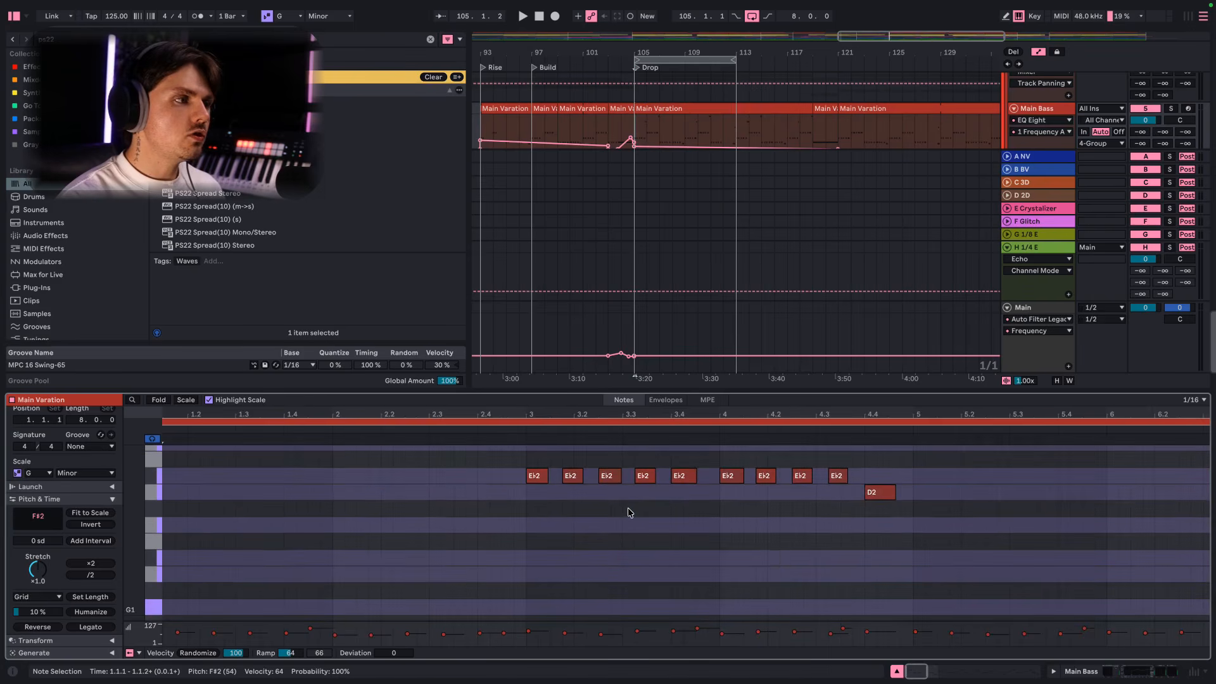
Step: Examine the octave-up F#3 note at the end of bar 1 against the F#2, B♭2 and E♭2 notes
scroll(628, 508, "up", 8)
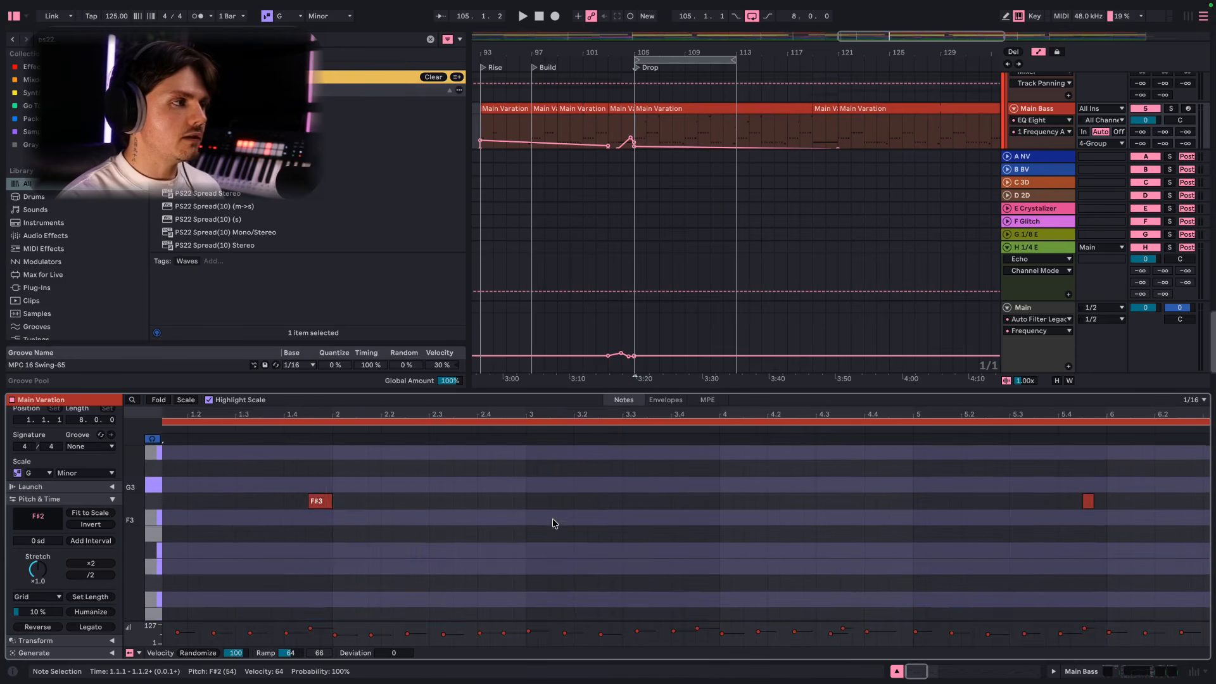
scroll(304, 524, "down", 4)
scroll(304, 517, "up", 2)
scroll(322, 469, "down", 4)
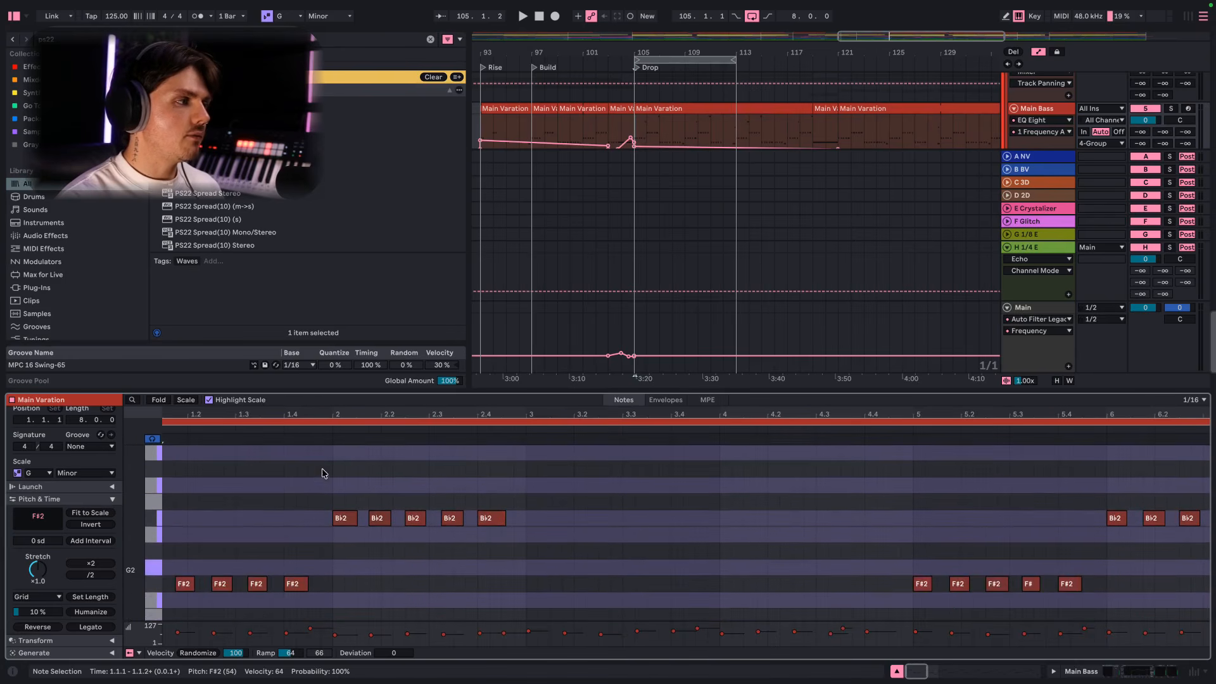
scroll(313, 544, "up", 4)
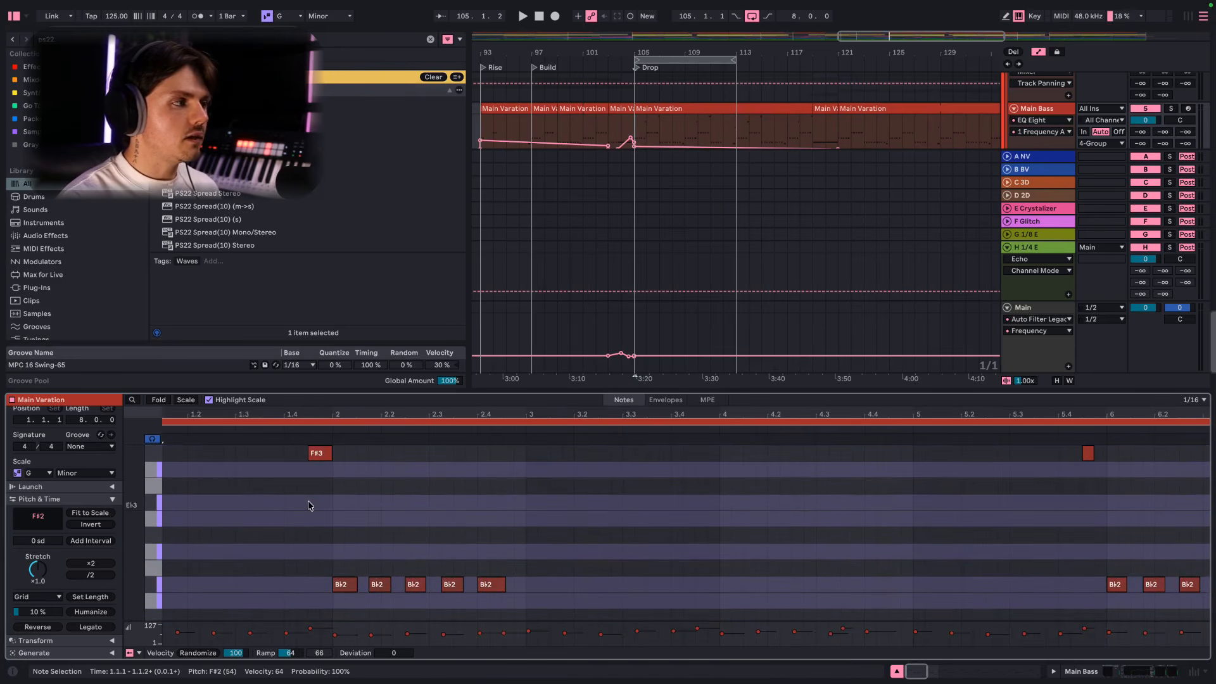
scroll(470, 521, "down", 5)
scroll(475, 522, "down", 2)
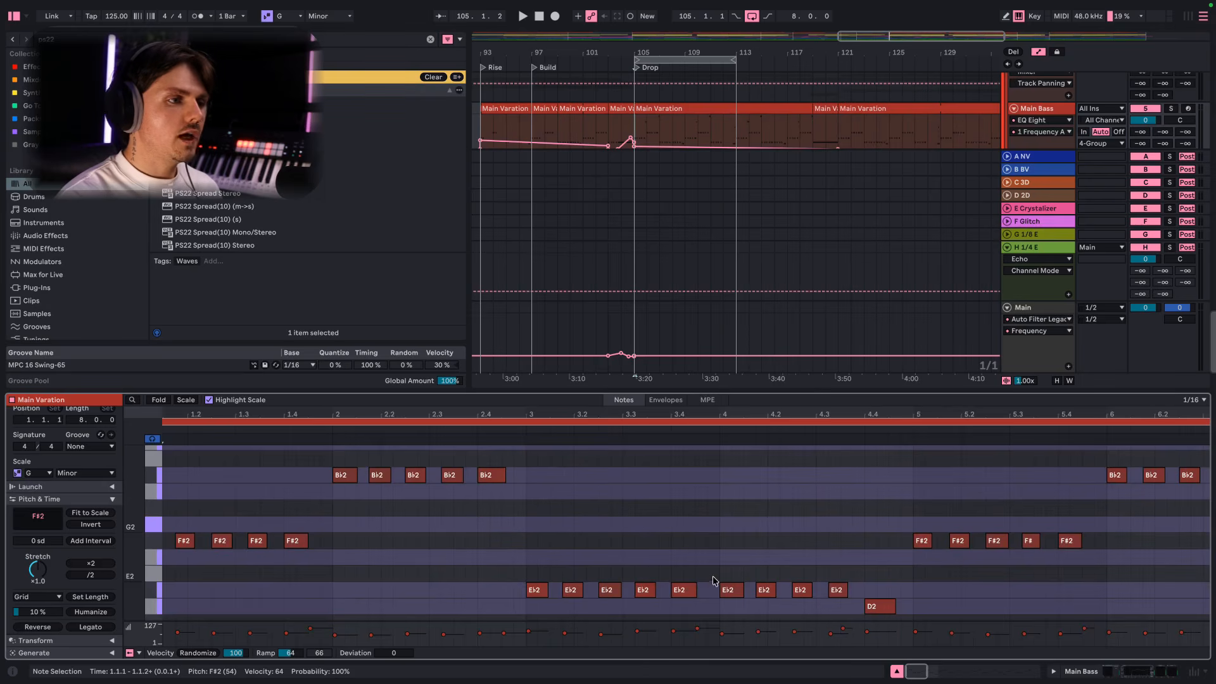
Step: Examine the D2 note closing bar 4 and the clip's full eight-bar note pattern, and play the bassline
scroll(787, 587, "down", 5)
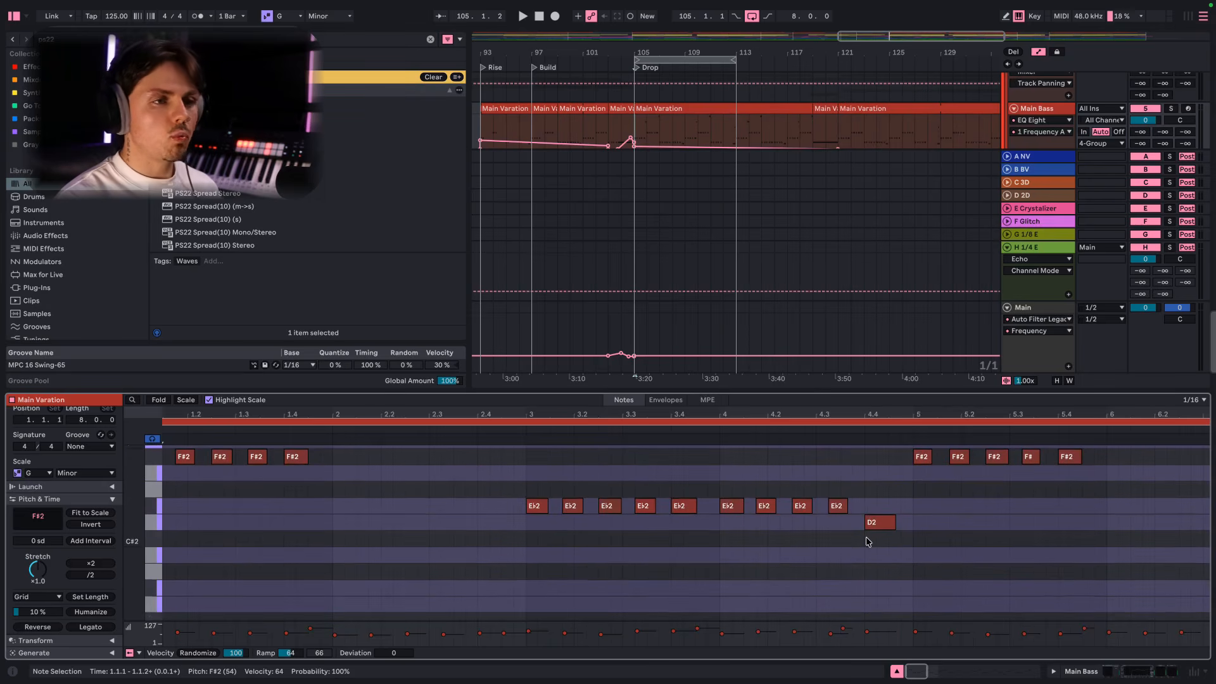
scroll(867, 542, "up", 4)
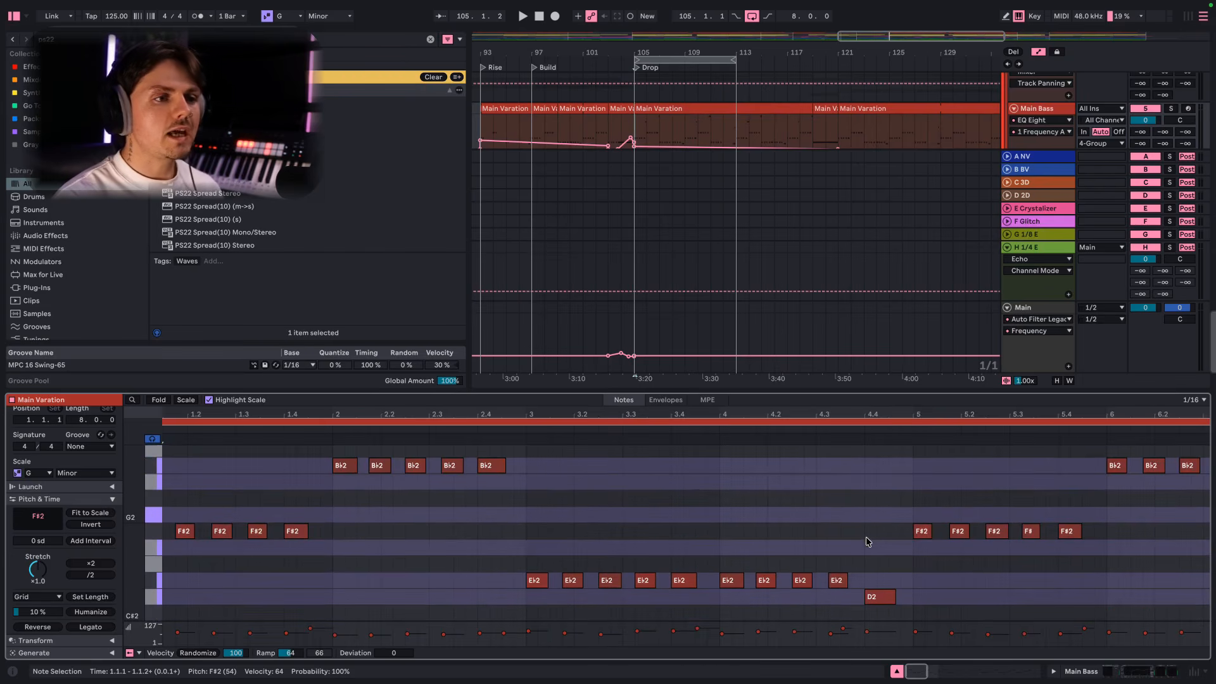
scroll(866, 541, "up", 1)
scroll(867, 542, "up", 6)
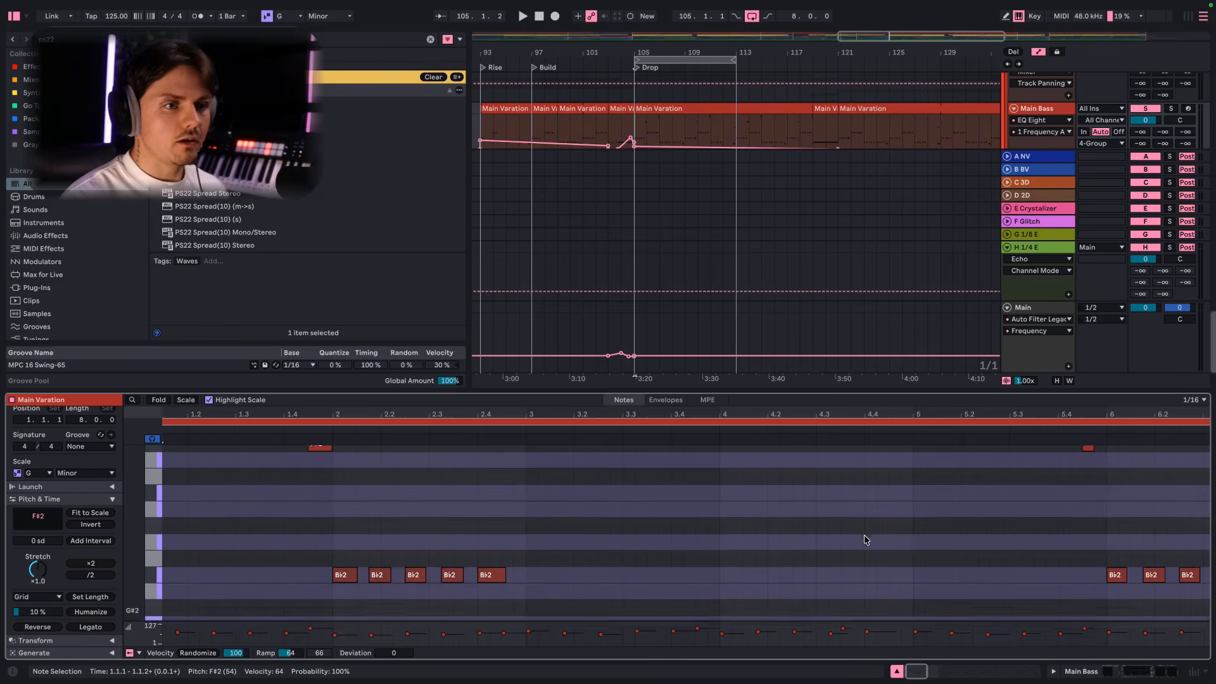
scroll(861, 538, "right", 3)
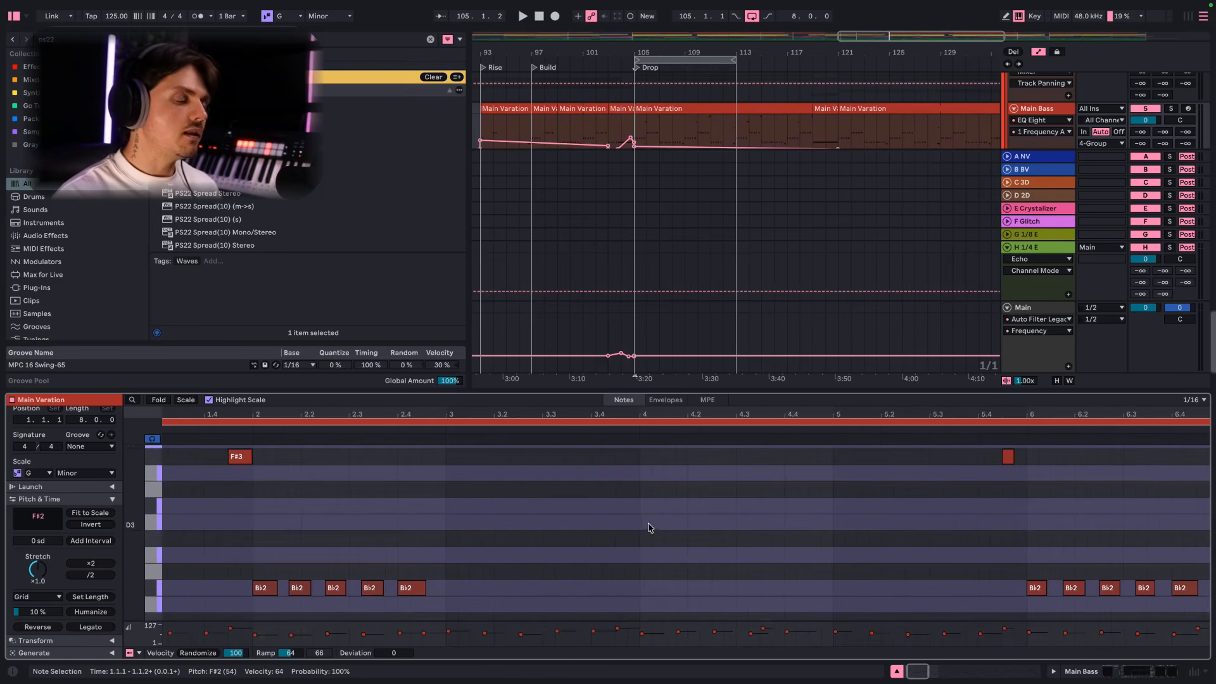
scroll(645, 525, "down", 5)
scroll(572, 518, "down", 3)
scroll(571, 514, "down", 1)
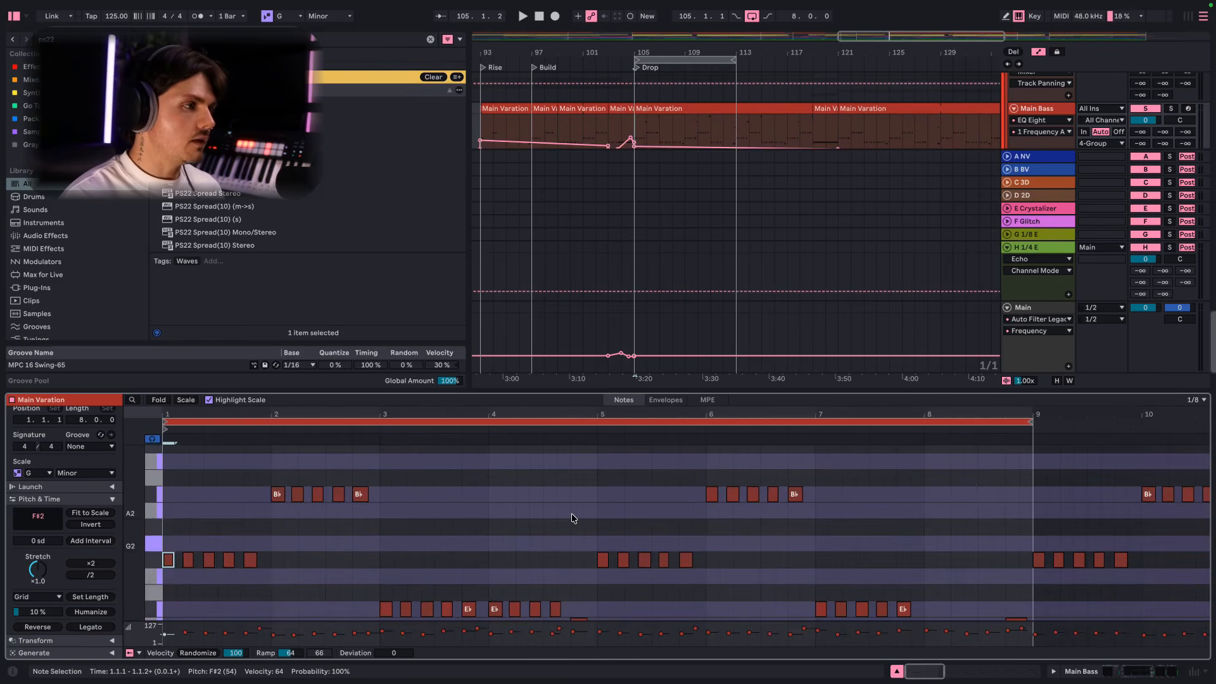
key("space")
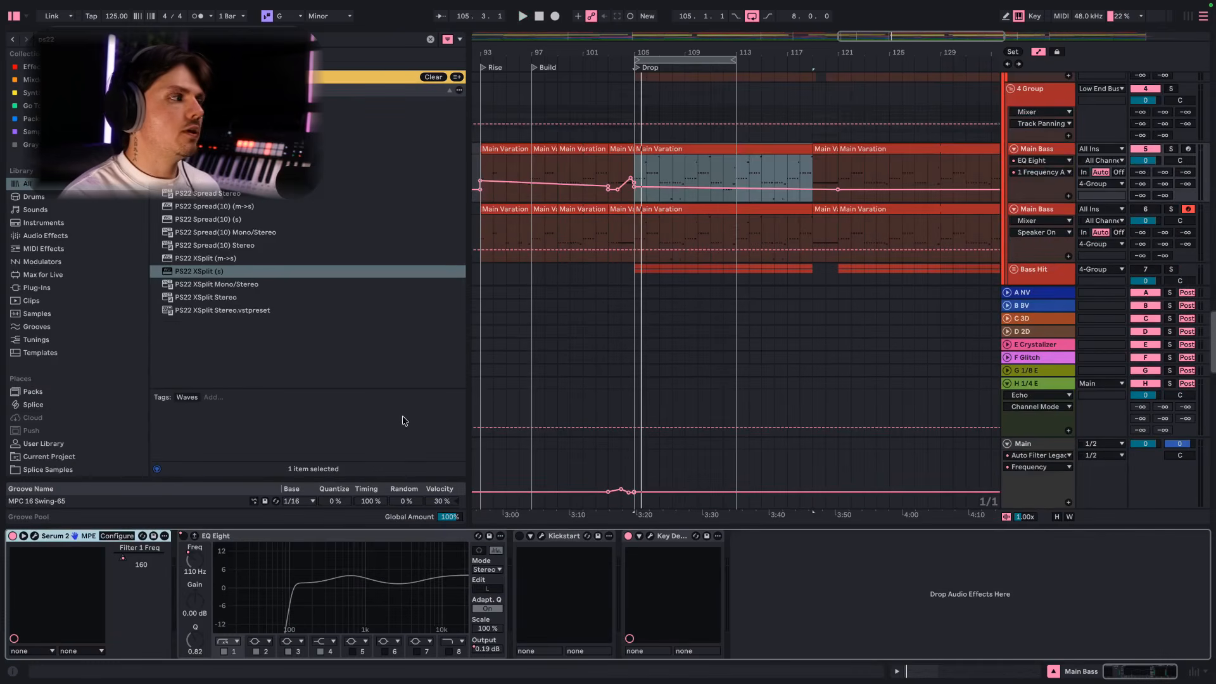
Step: Open the Serum 2 synth on the Main Bass track and move its window up, away from the device chain
left_click(36, 536)
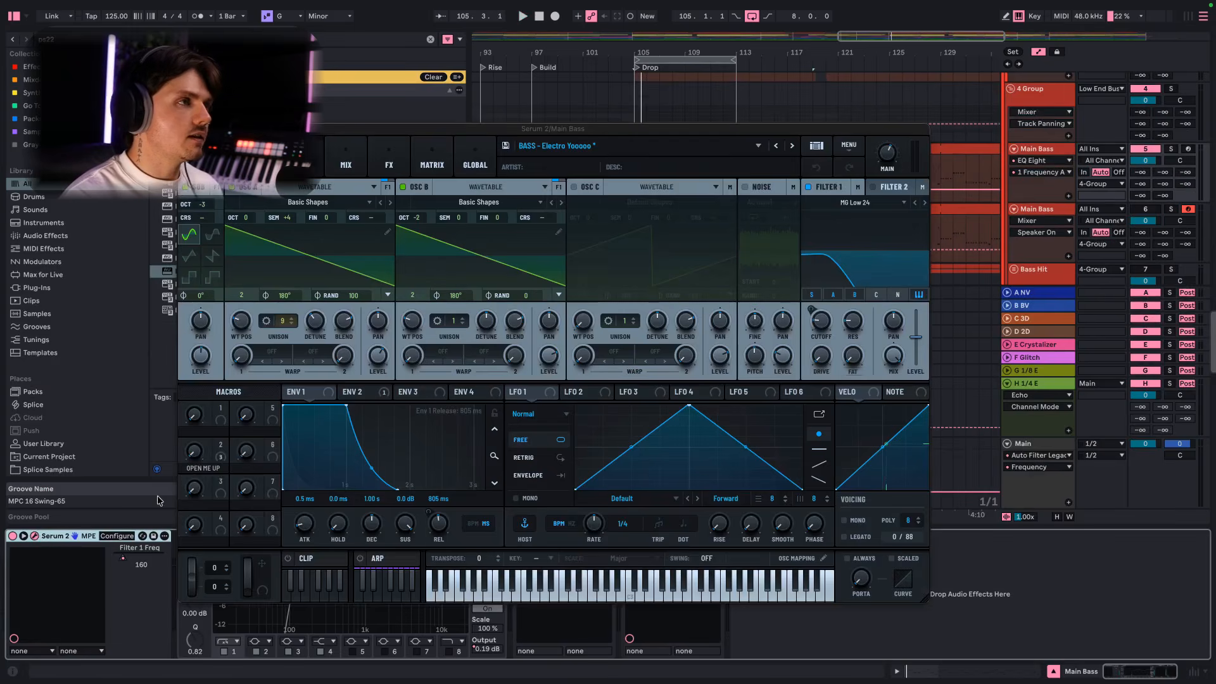
left_click_drag(506, 129, 592, 106)
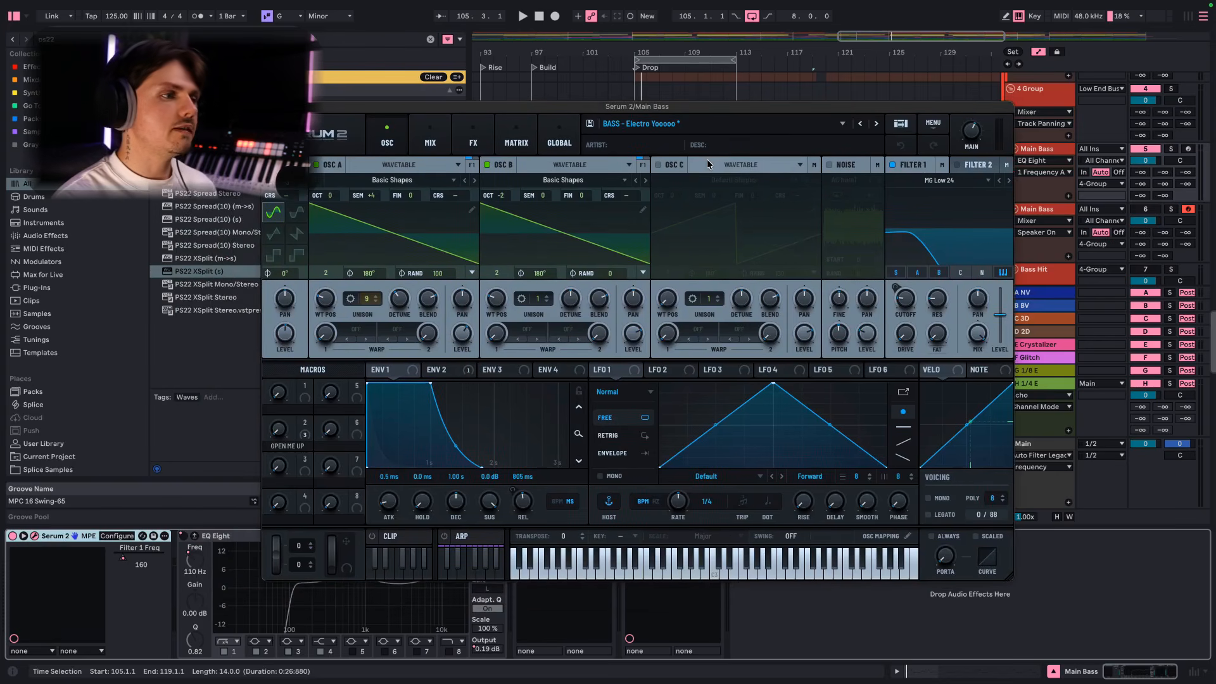